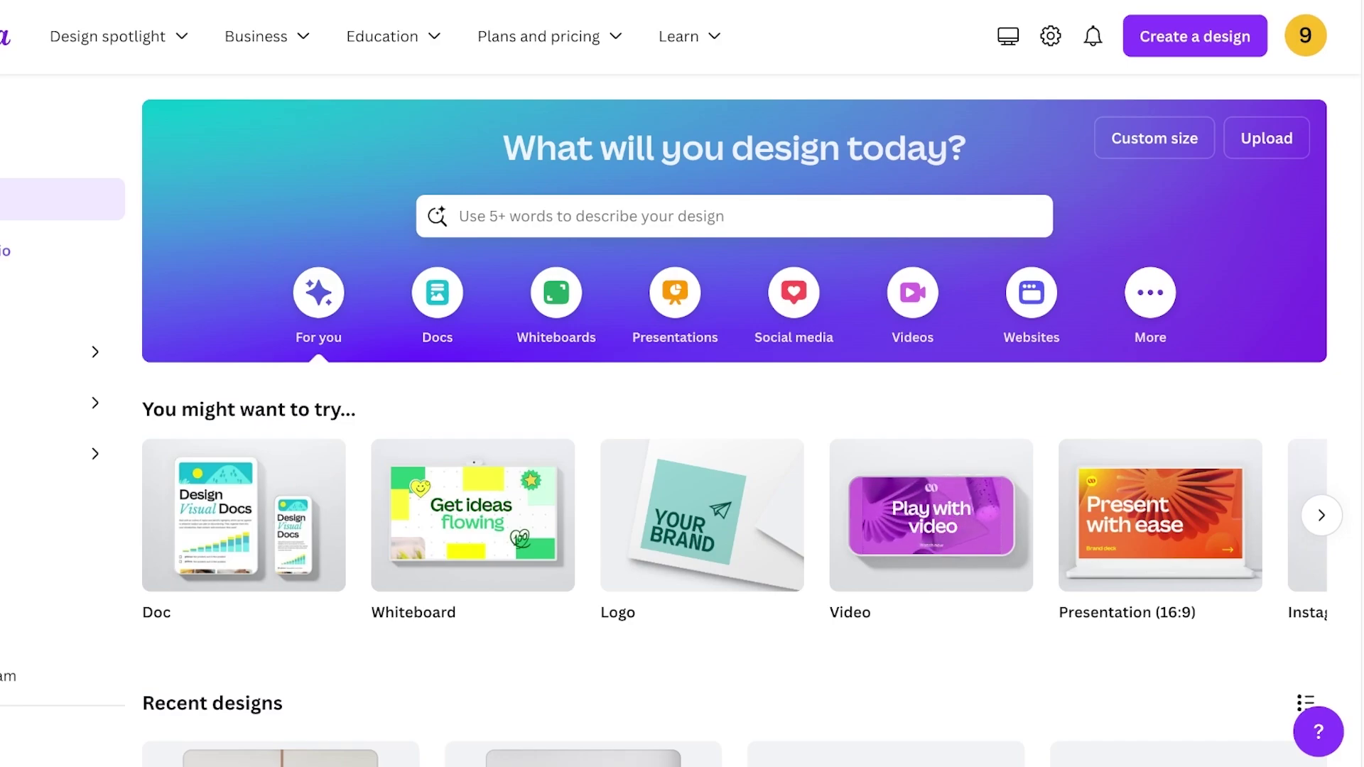
Search Canva for 'business card' and browse the template results
click(459, 216)
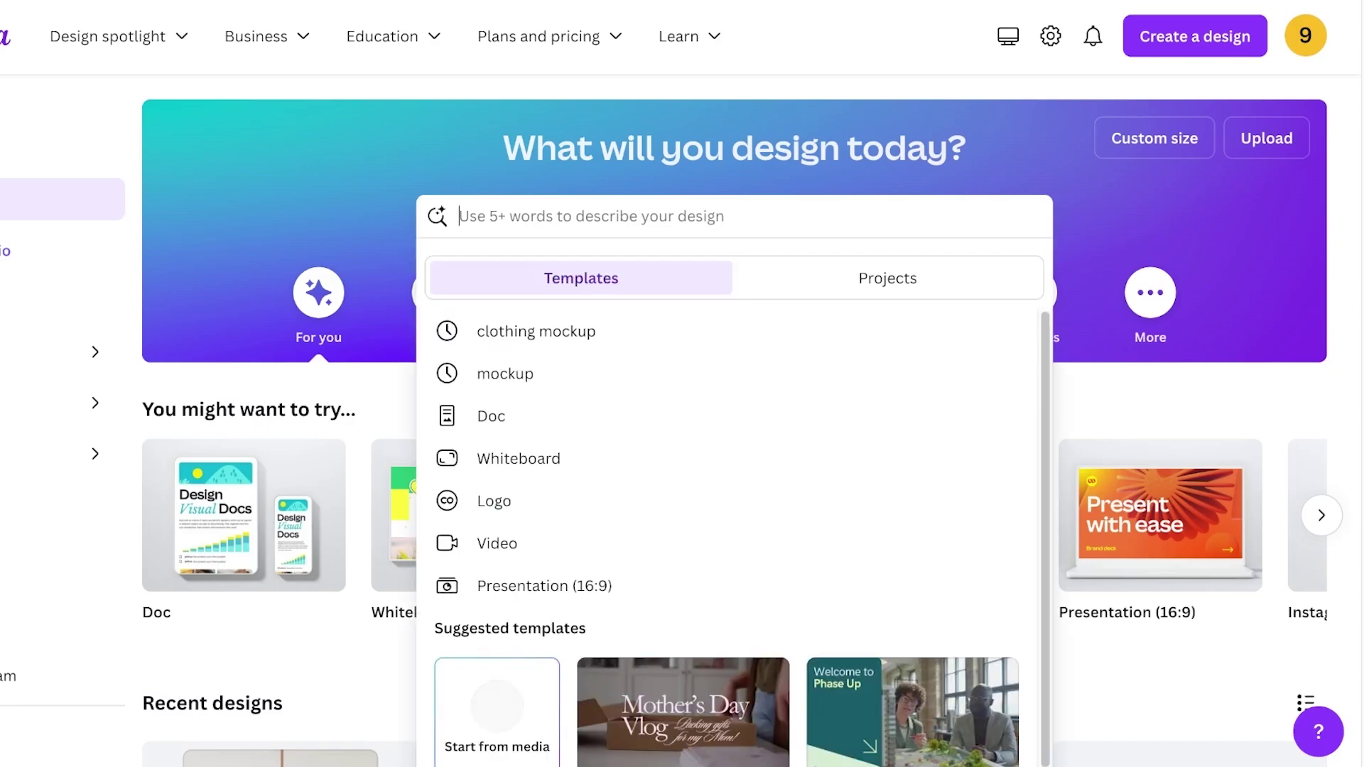
text(business)
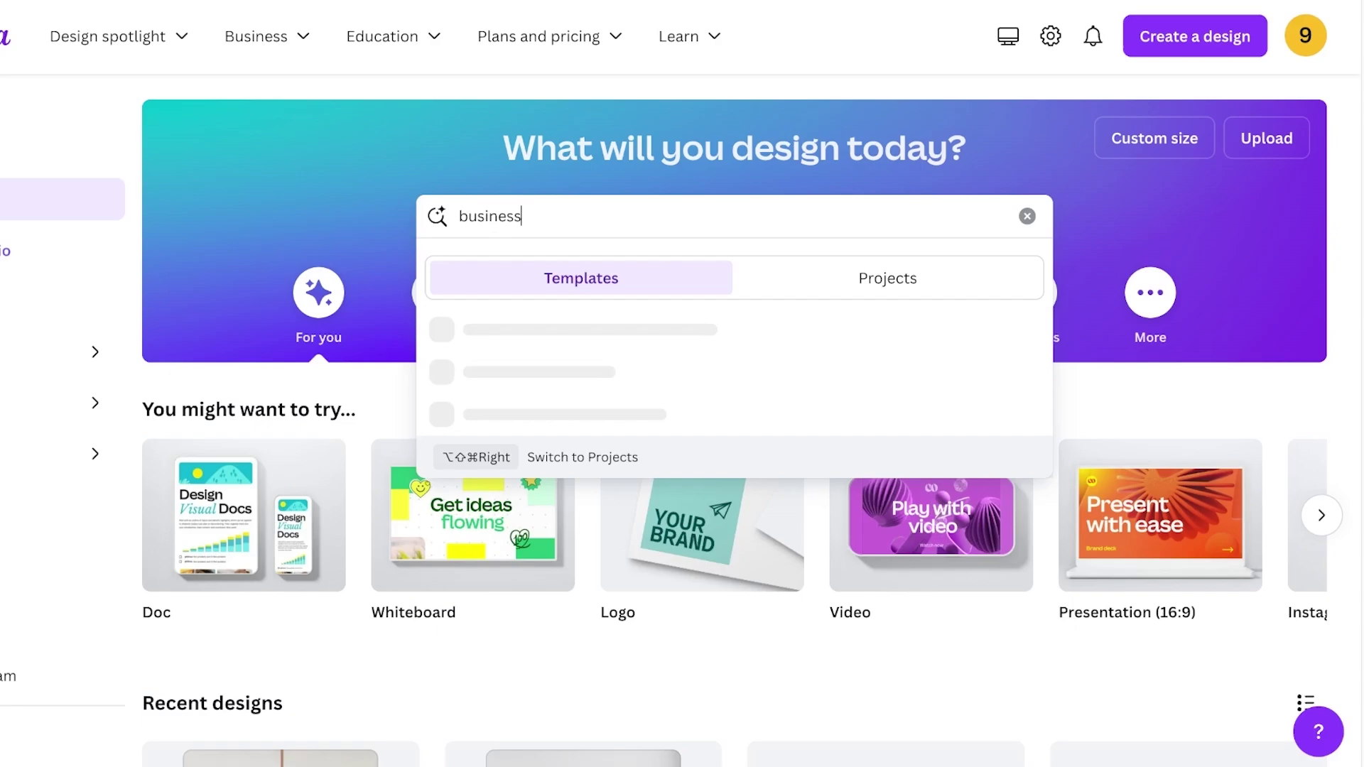
text( card)
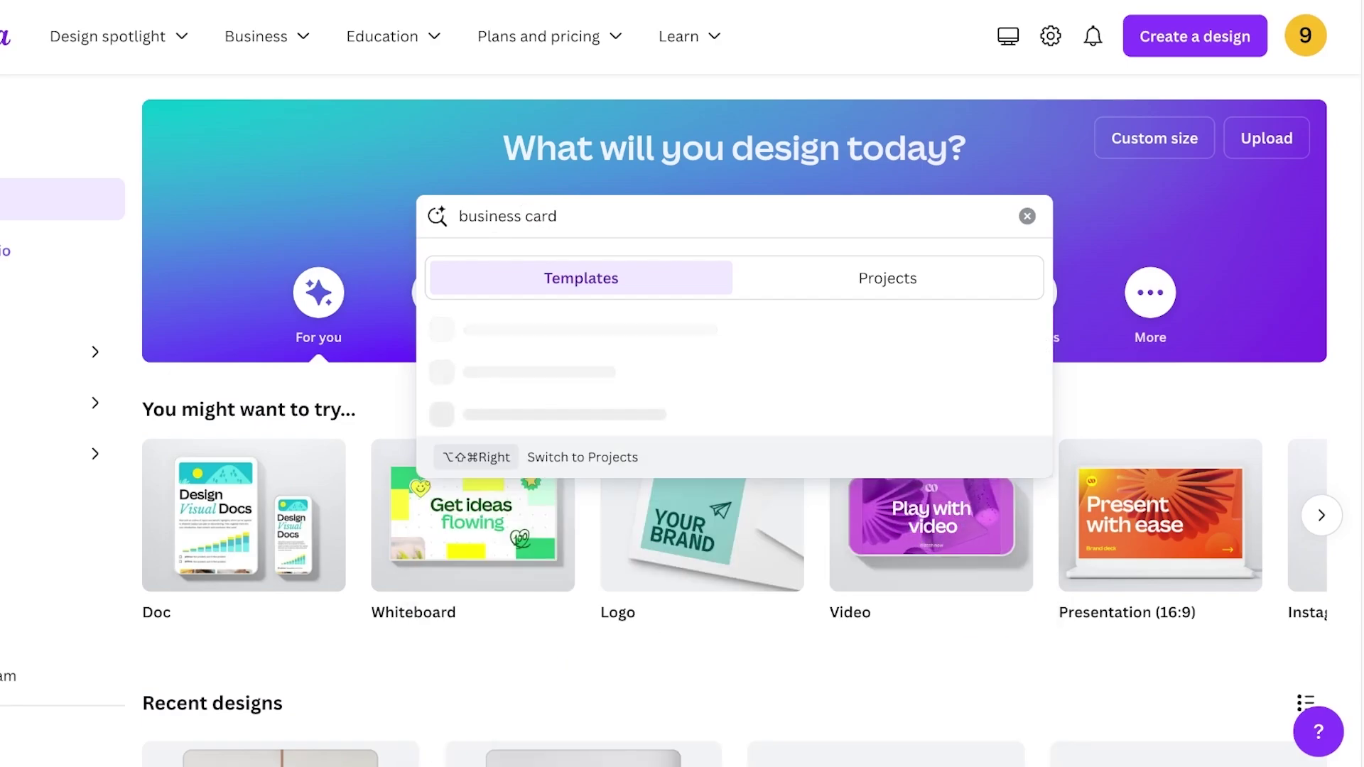
key(Return)
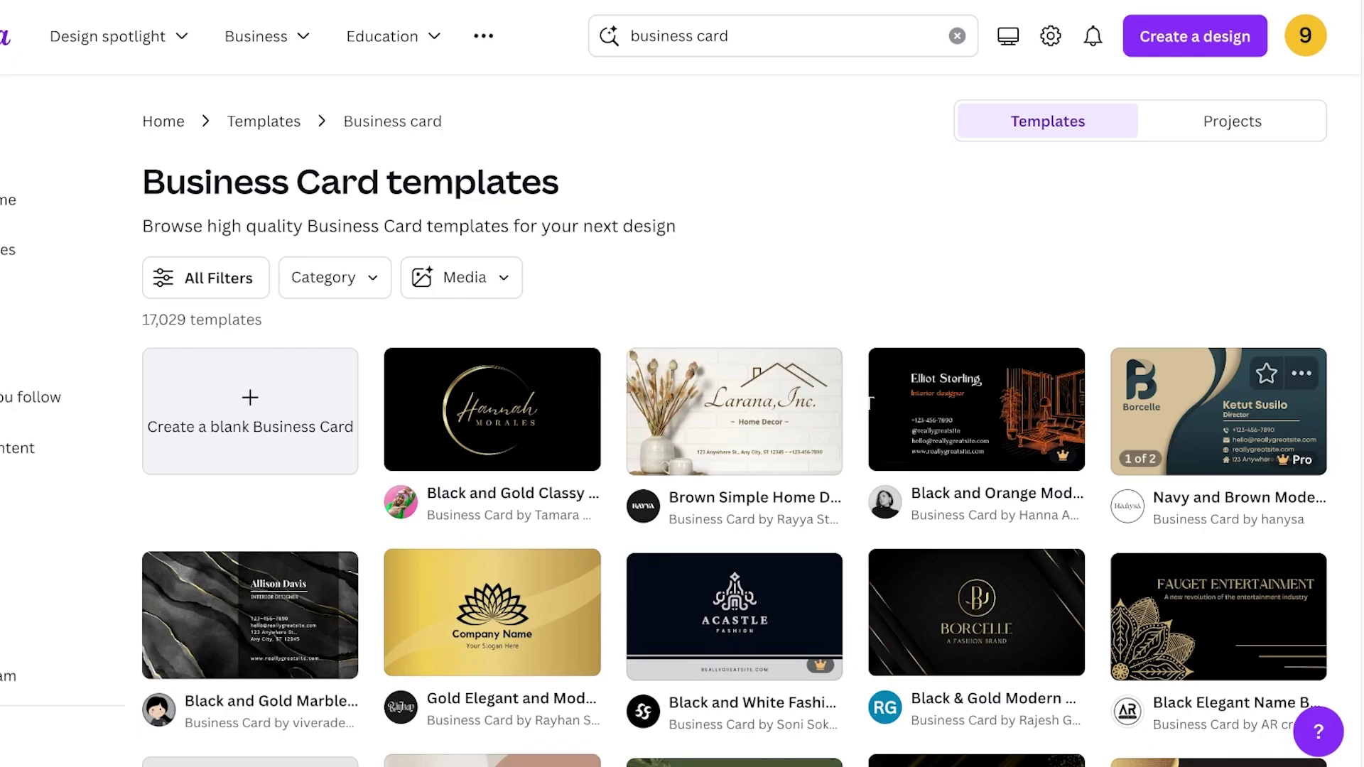
scroll(735, 440, down, 3)
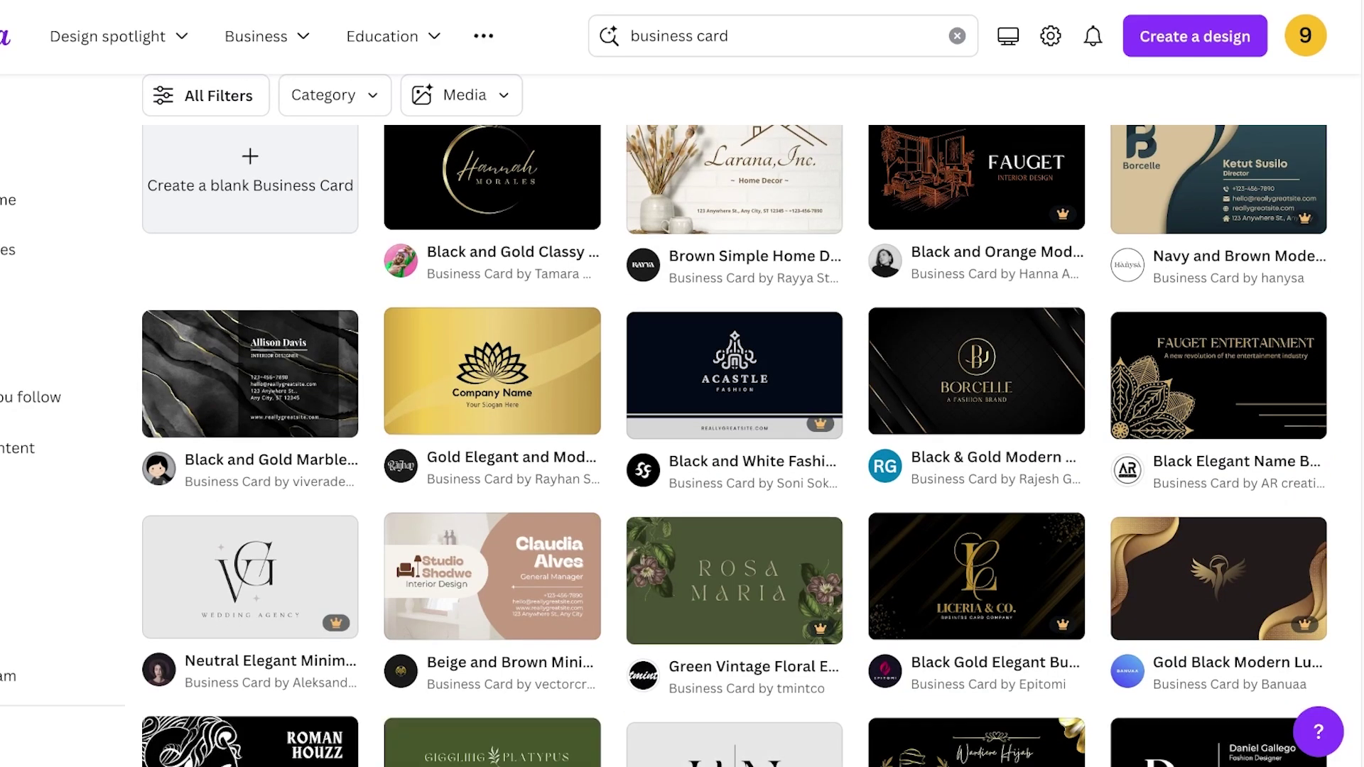
scroll(735, 441, down, 10)
scroll(735, 441, up, 15)
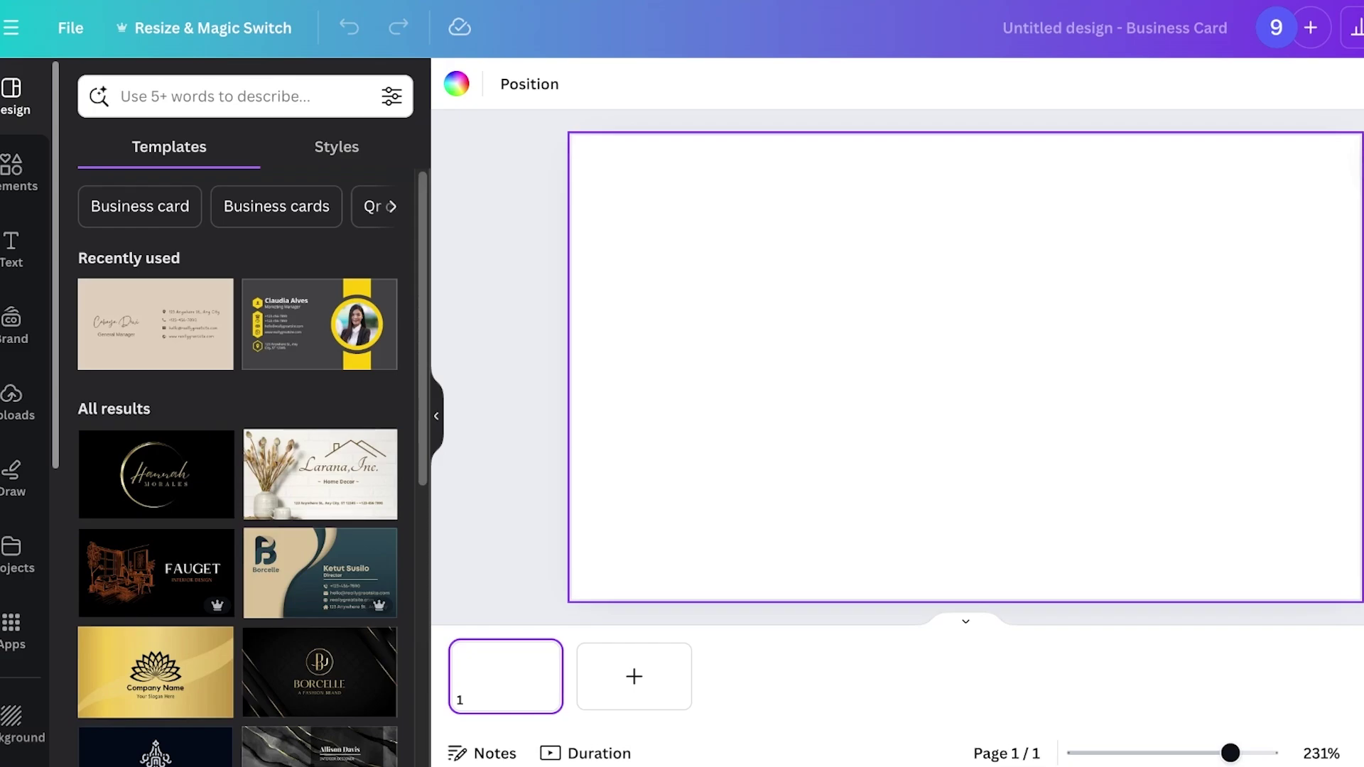
Try pale cream and brown palette swatches as the card background
click(457, 84)
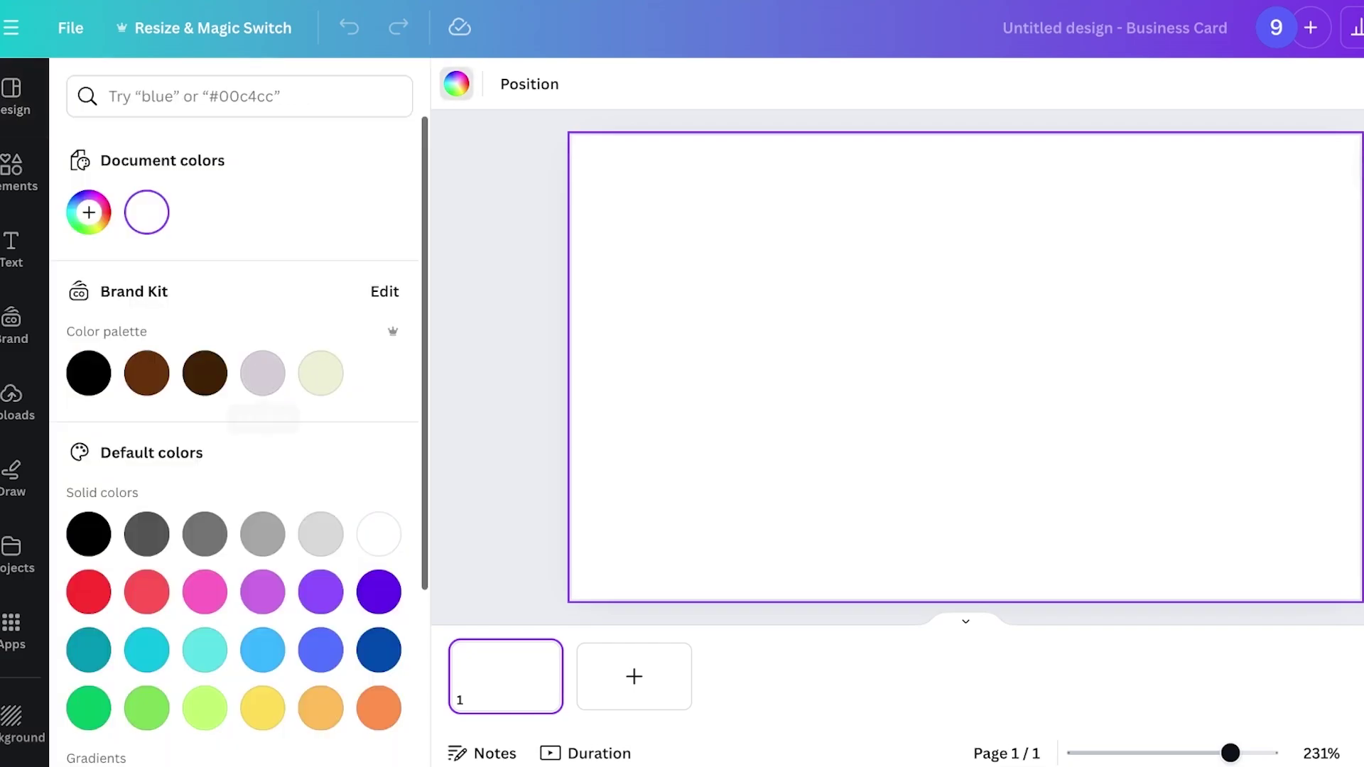
click(321, 373)
key(Escape)
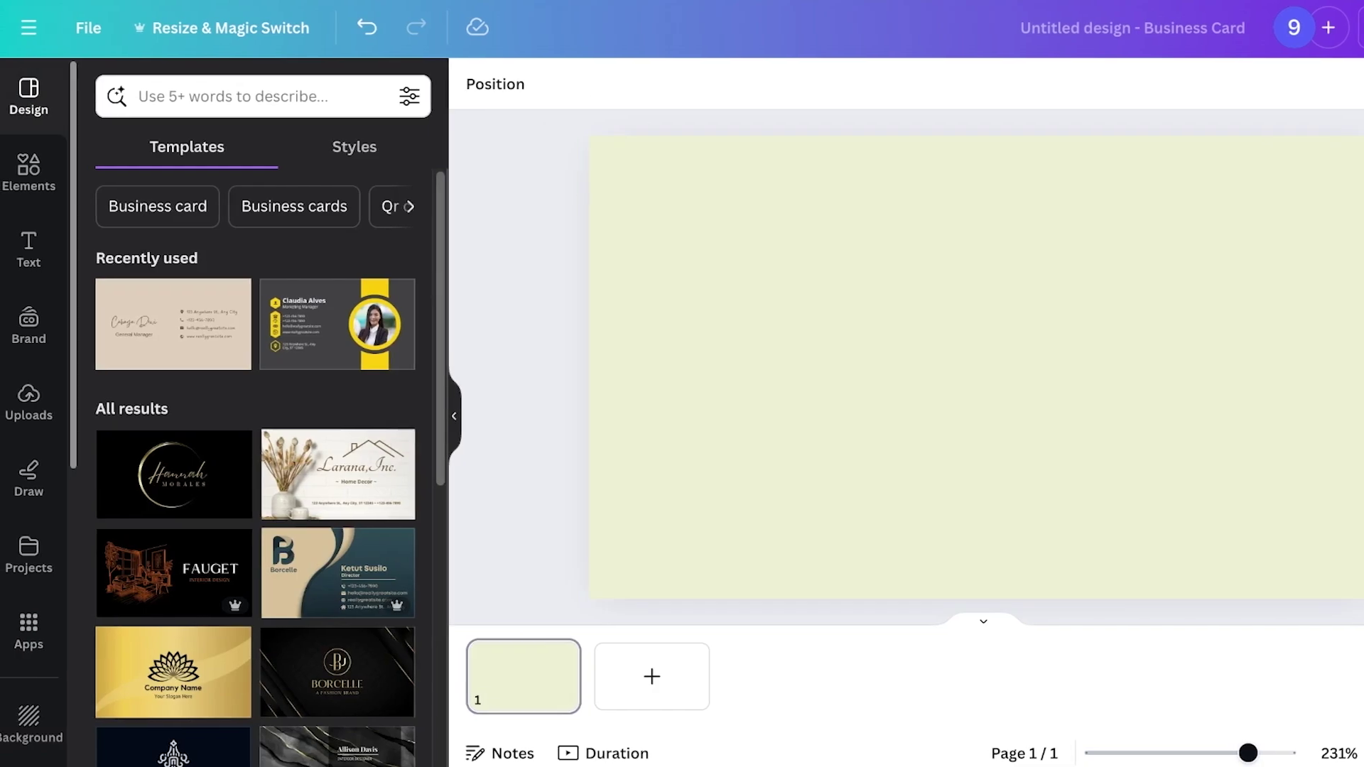
click(495, 84)
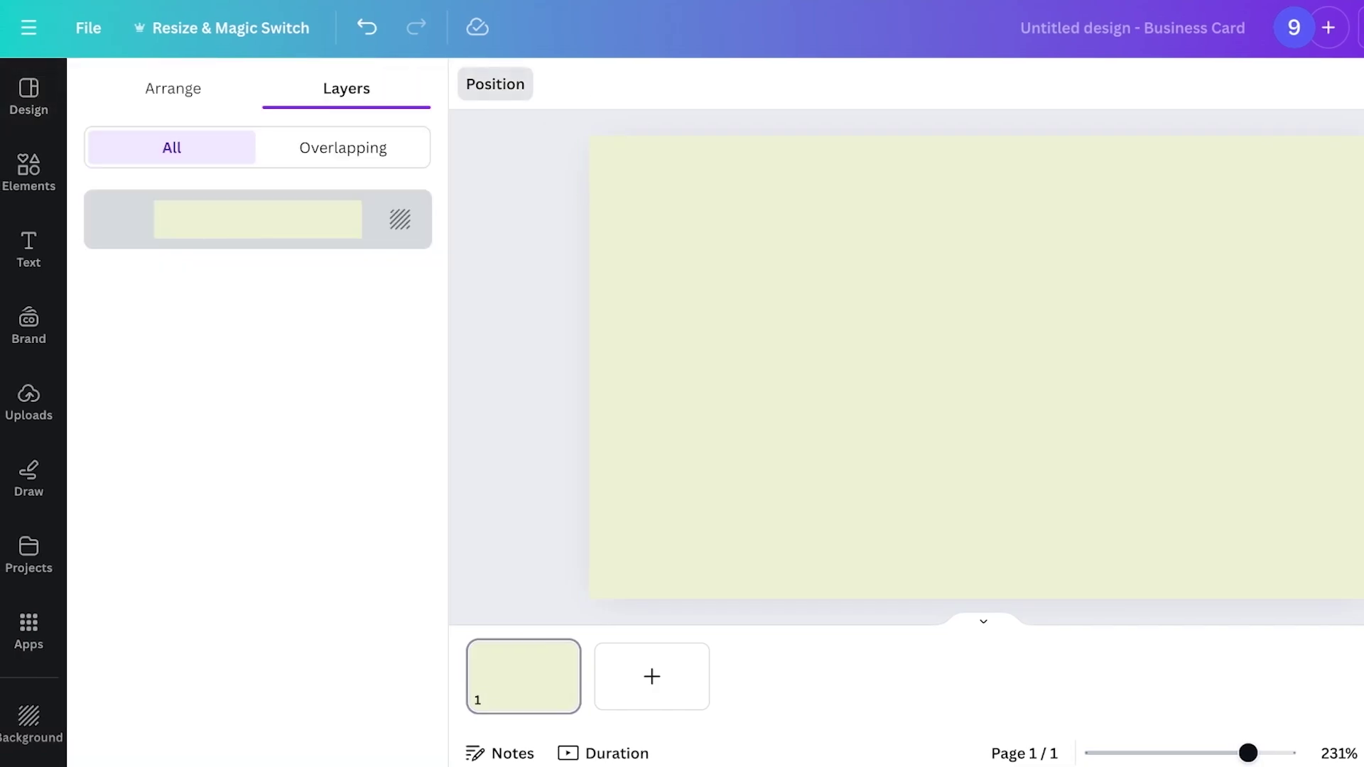
click(474, 84)
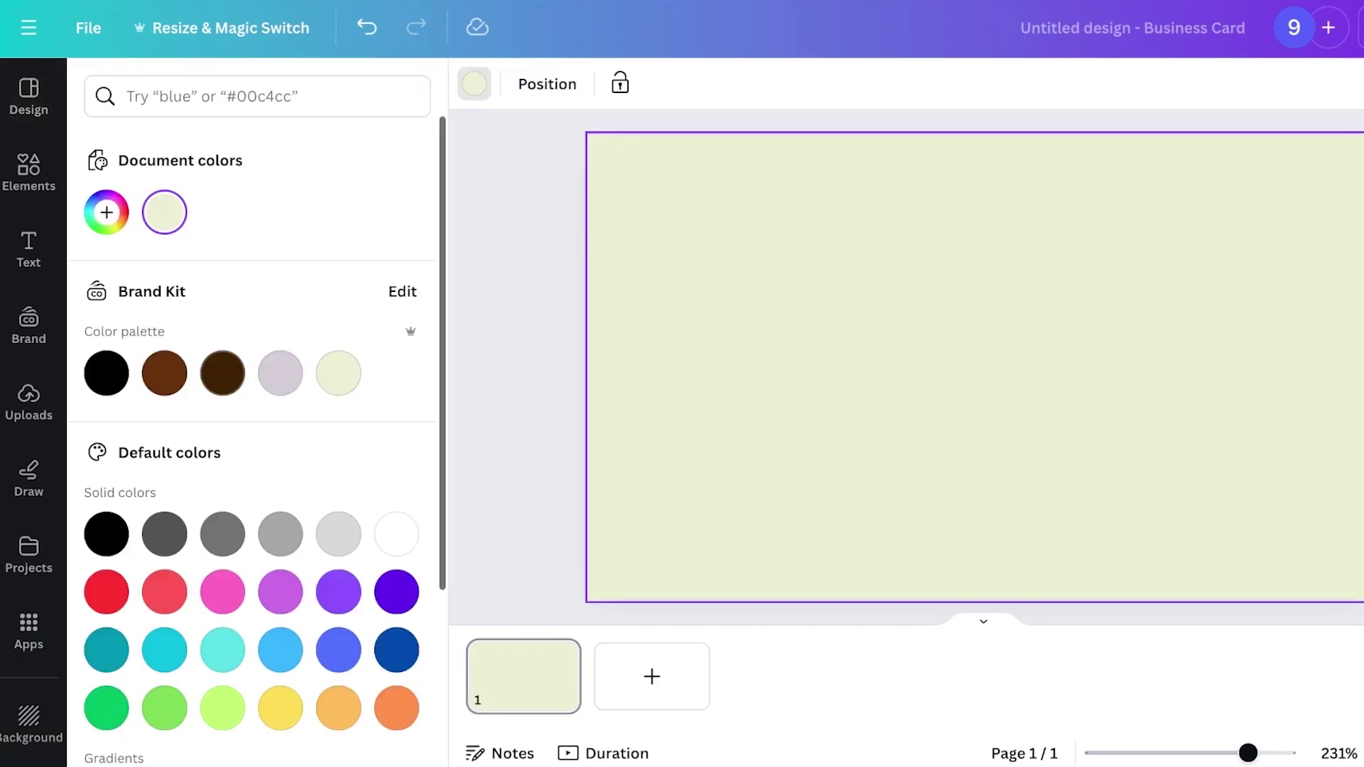
click(164, 386)
click(475, 84)
Mix a custom pale pink, #EED8E1, for the background in the colour picker
click(474, 84)
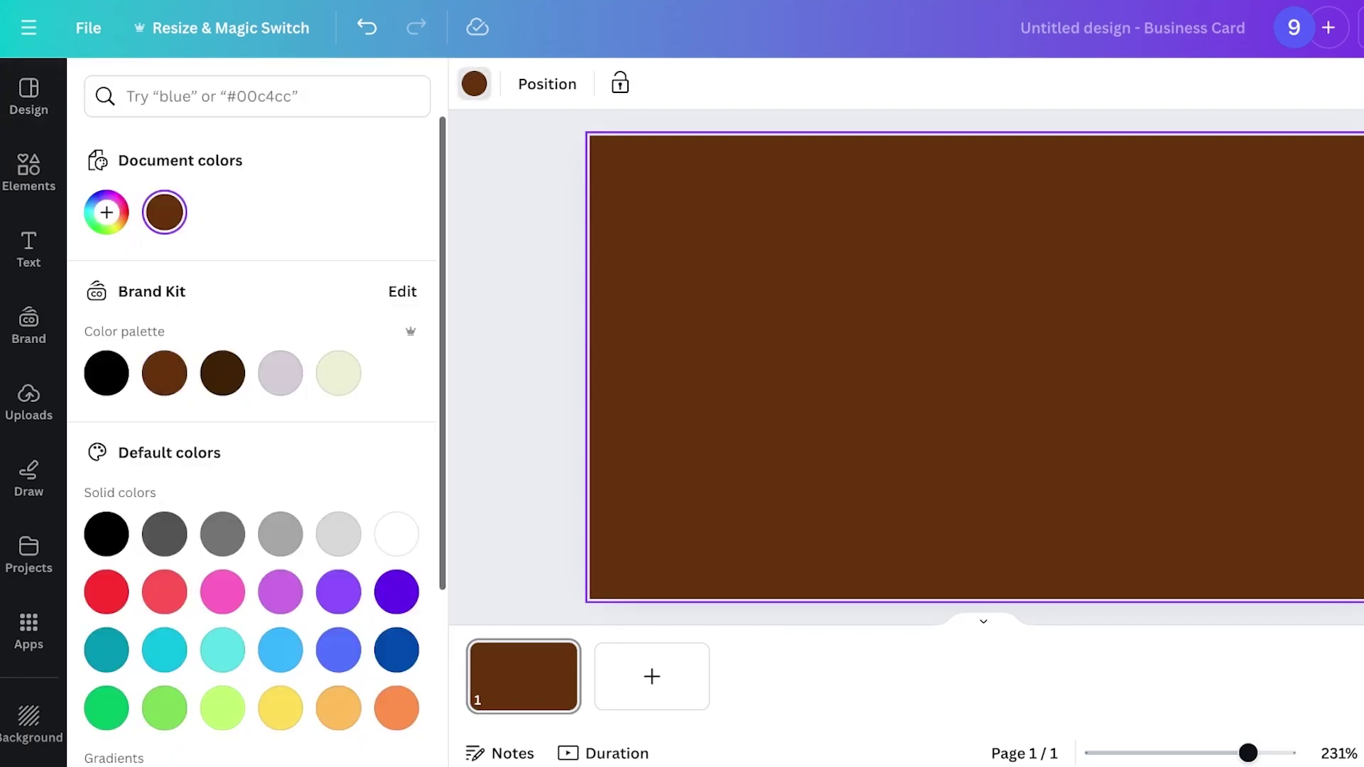
click(106, 213)
drag(362, 383, 125, 327)
drag(127, 445, 349, 444)
drag(129, 329, 129, 319)
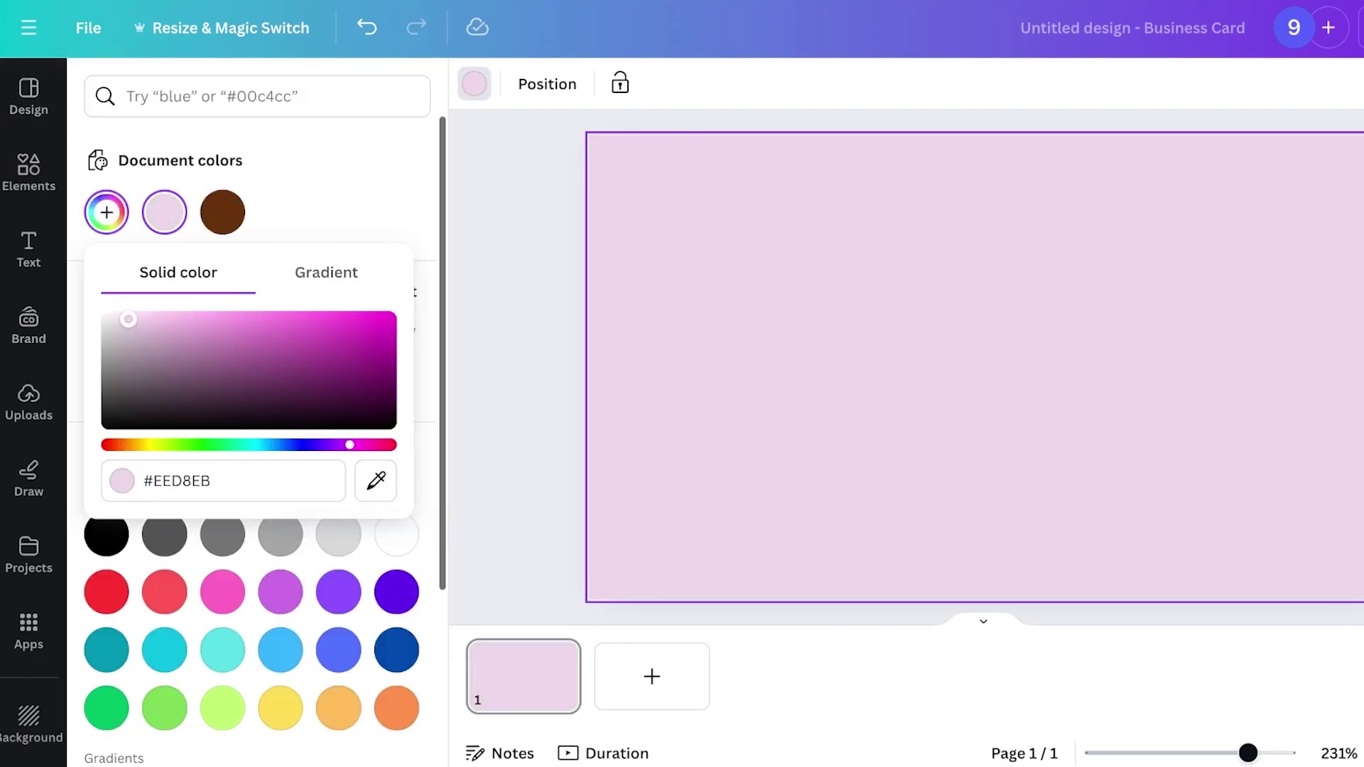
drag(349, 444, 371, 445)
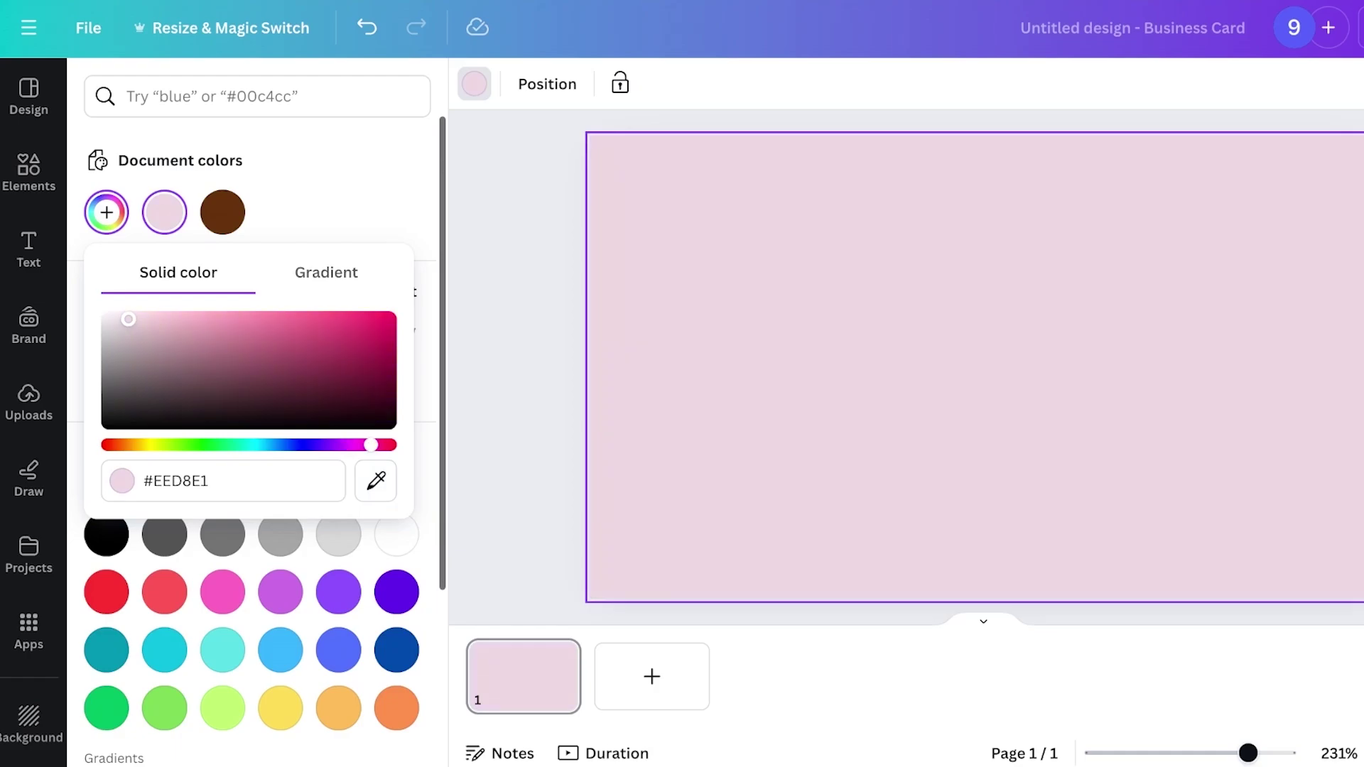
key(Escape)
key(Escape)
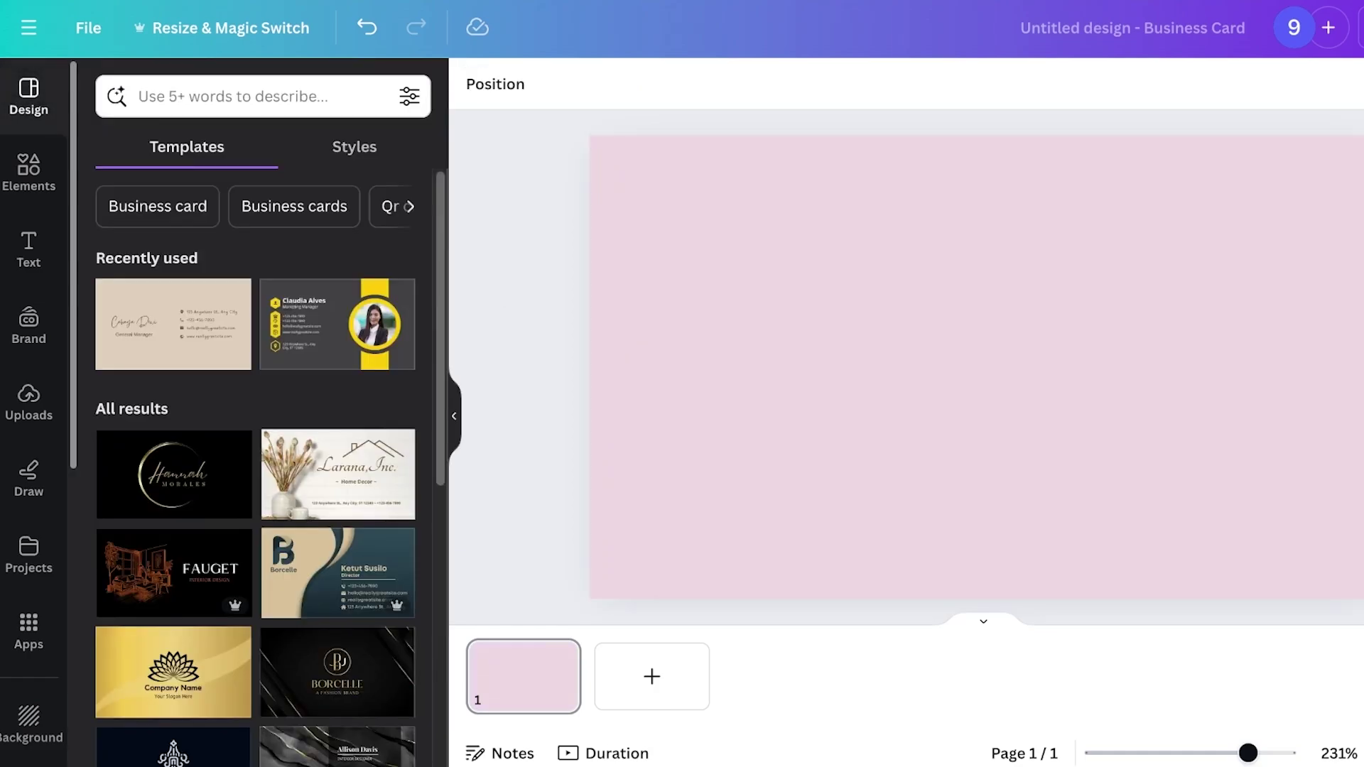
Add a heading text box containing the cardholder's name
click(29, 250)
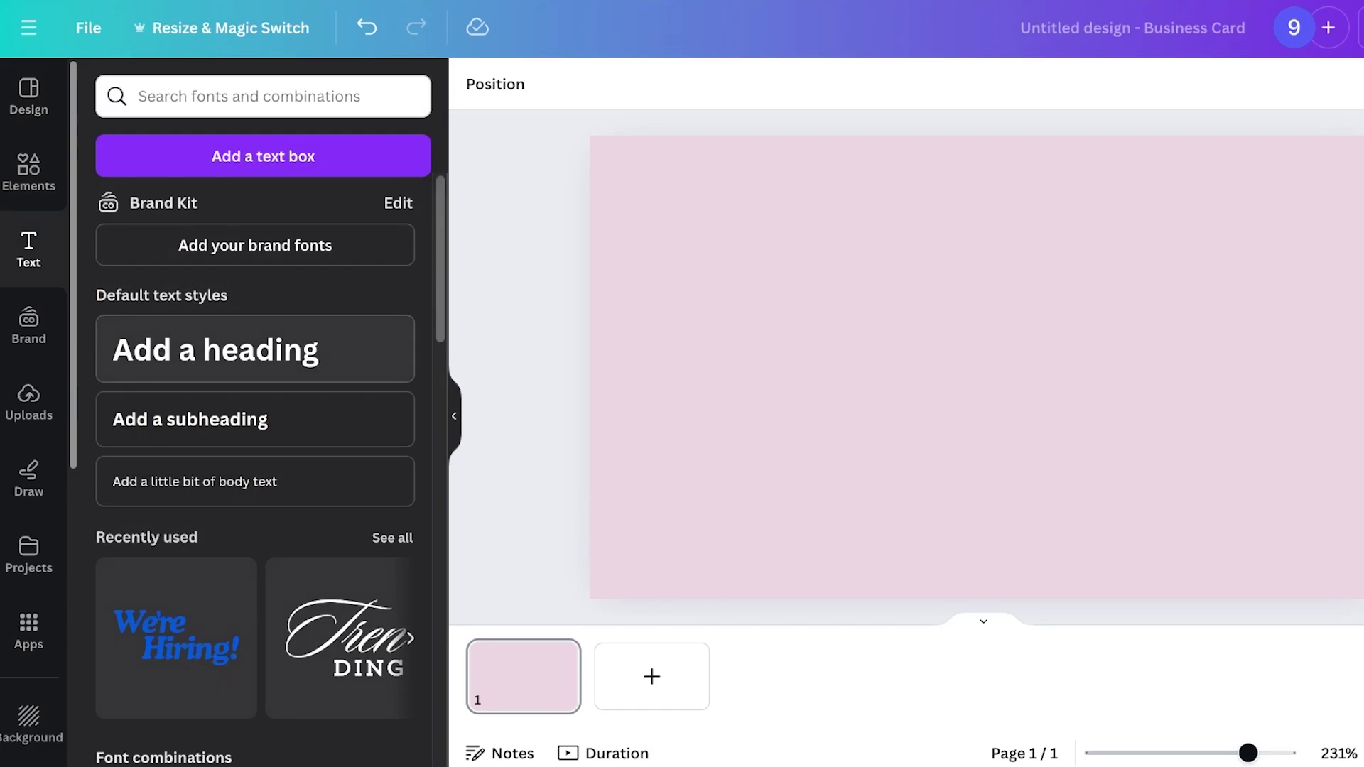
click(215, 349)
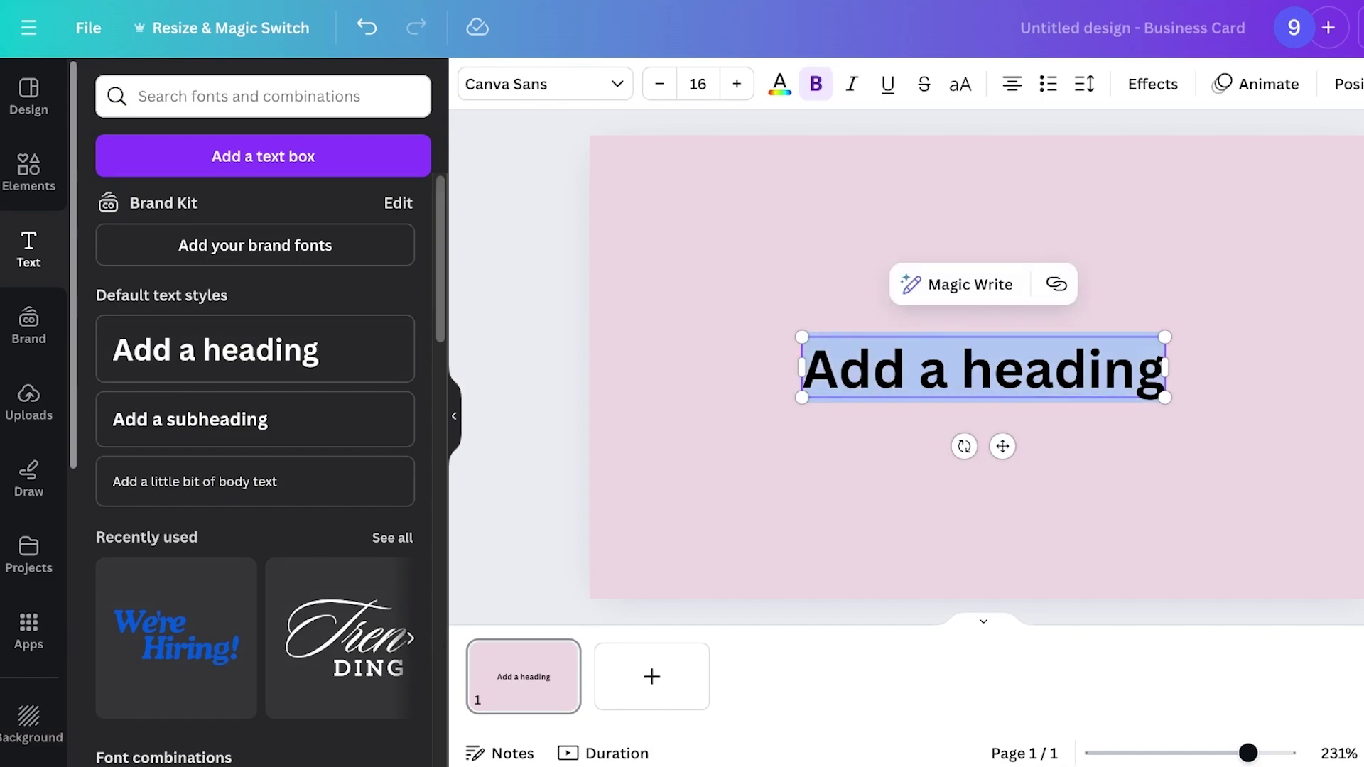
text(A)
key(BackSpace)
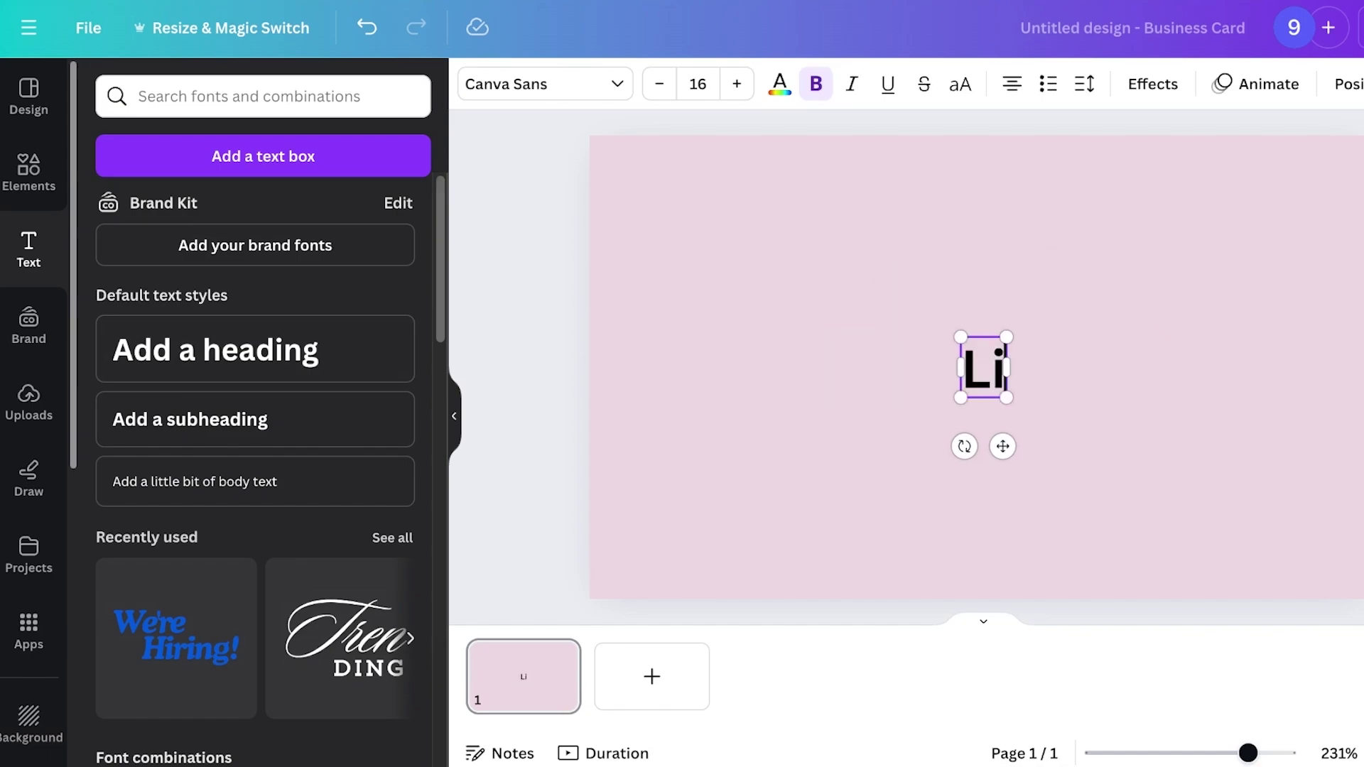
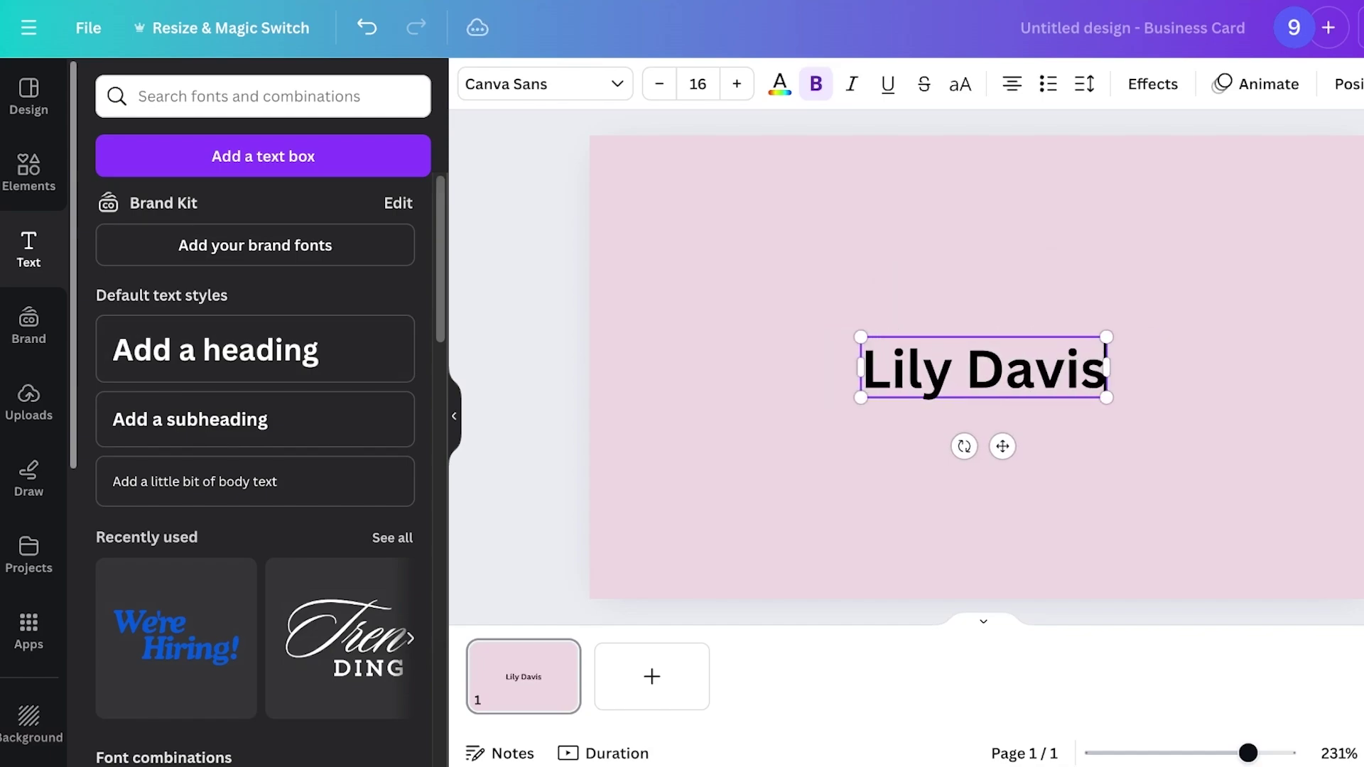
drag(983, 367, 769, 336)
Set the name in the Handwriting font Canva Student Font and move it lower
click(545, 84)
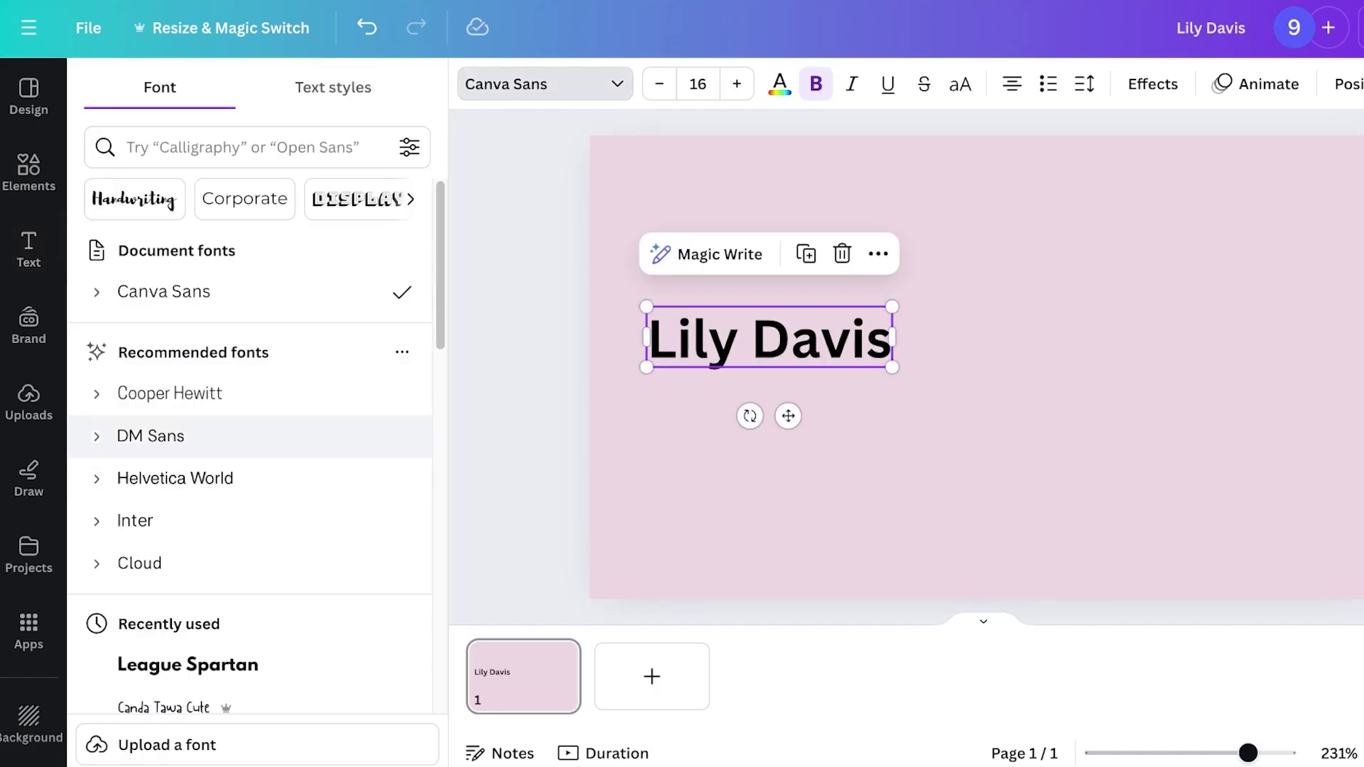
click(135, 199)
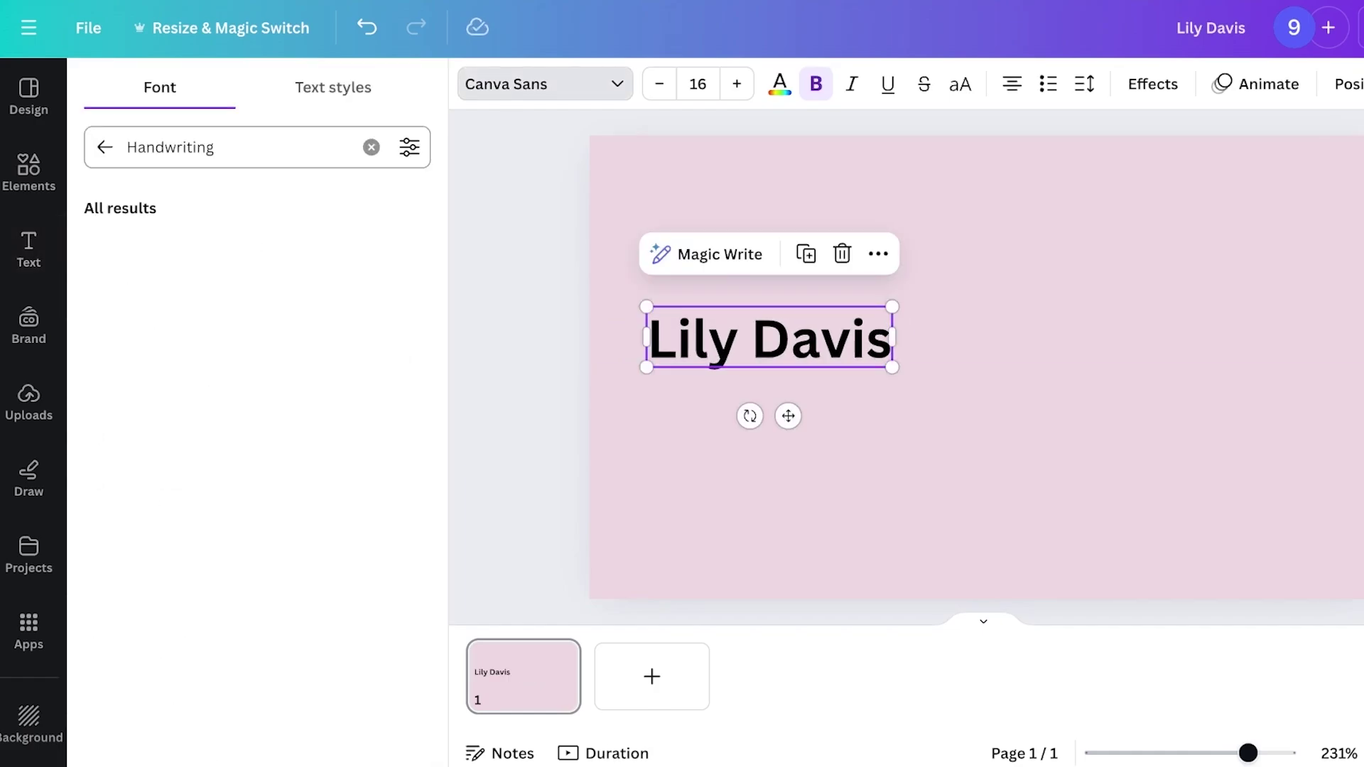
click(171, 292)
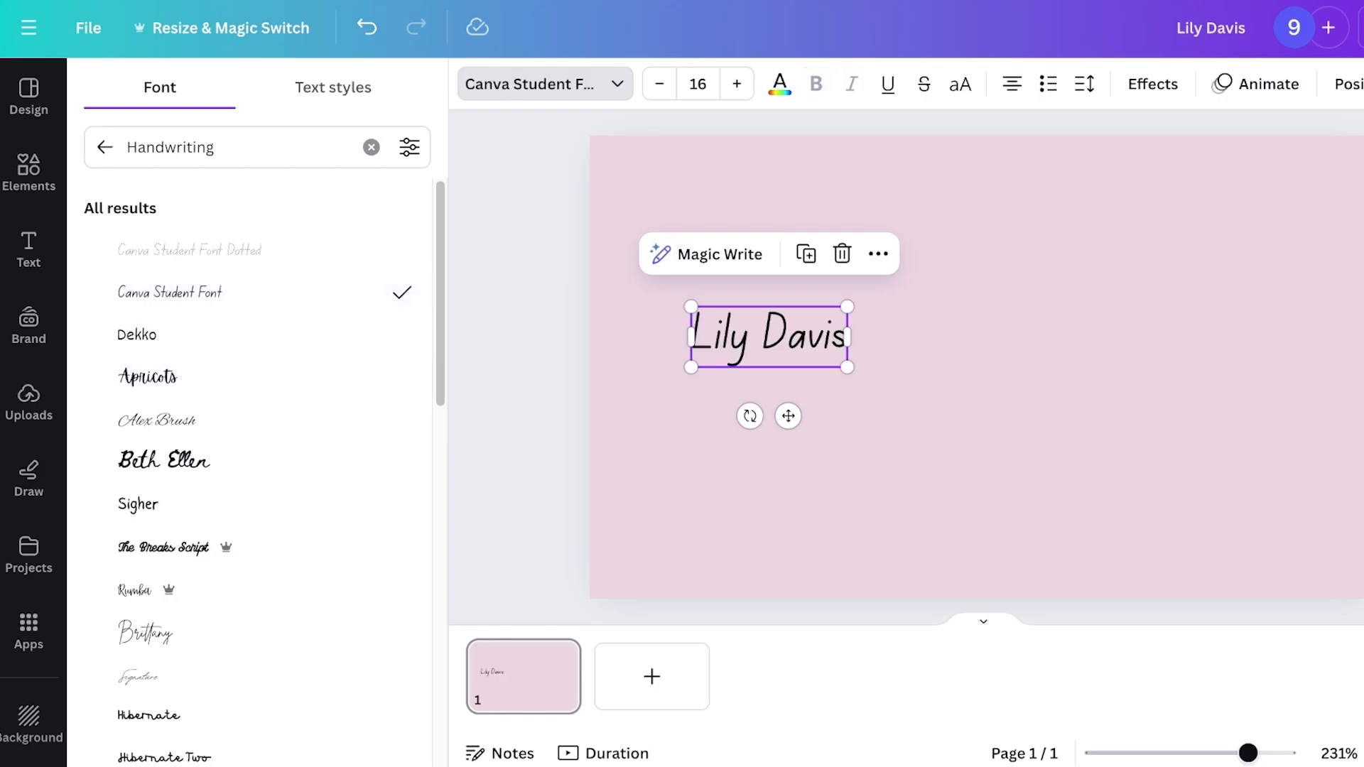
key(Escape)
drag(769, 337, 775, 337)
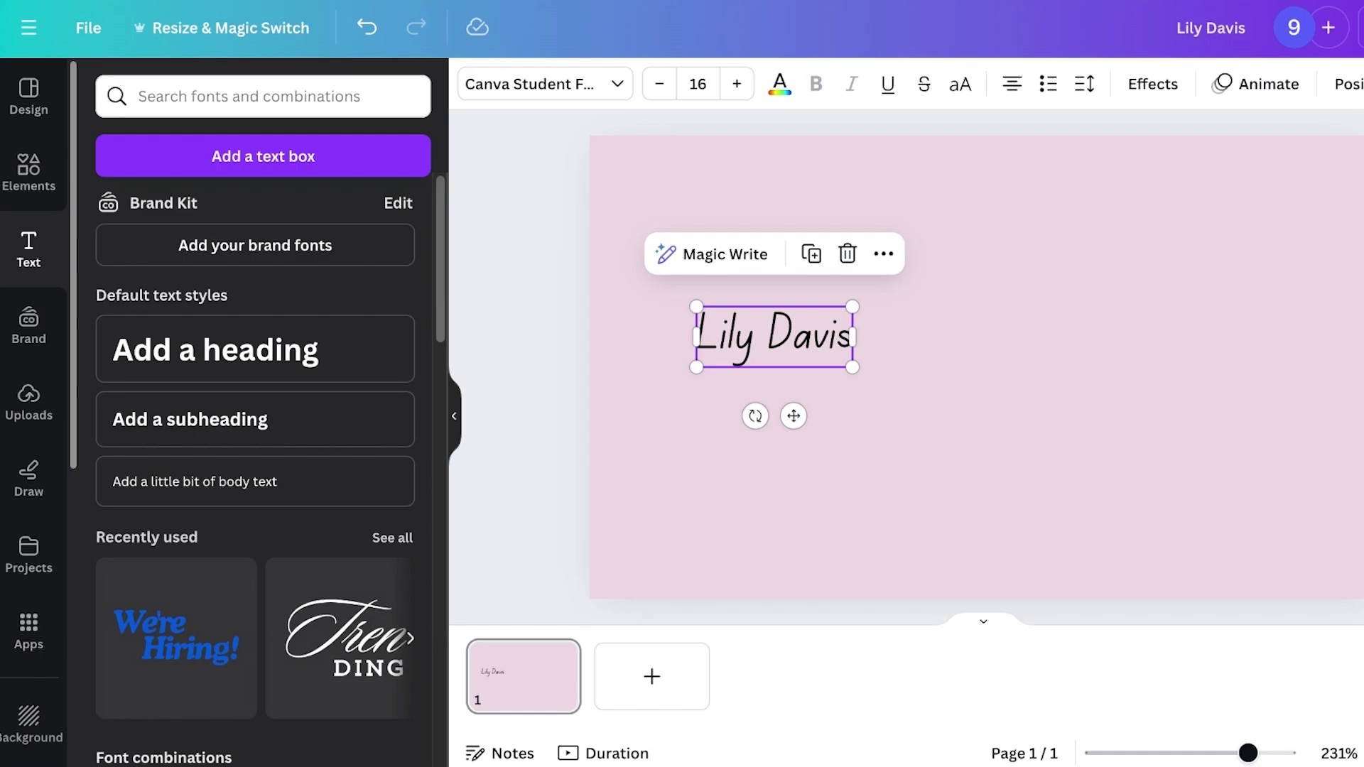
drag(774, 337, 762, 487)
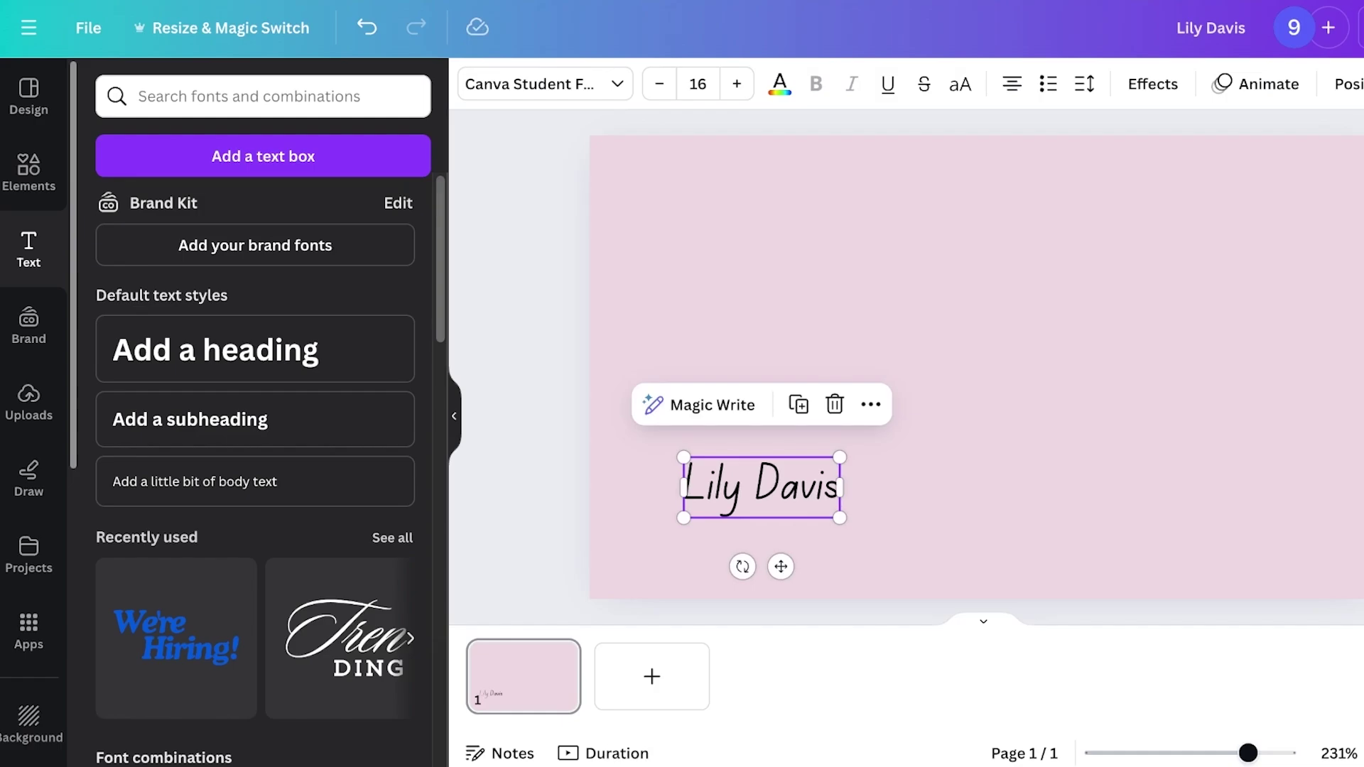
Add a circle frame from an Elements 'frame' search and place it above the name
click(29, 170)
click(213, 96)
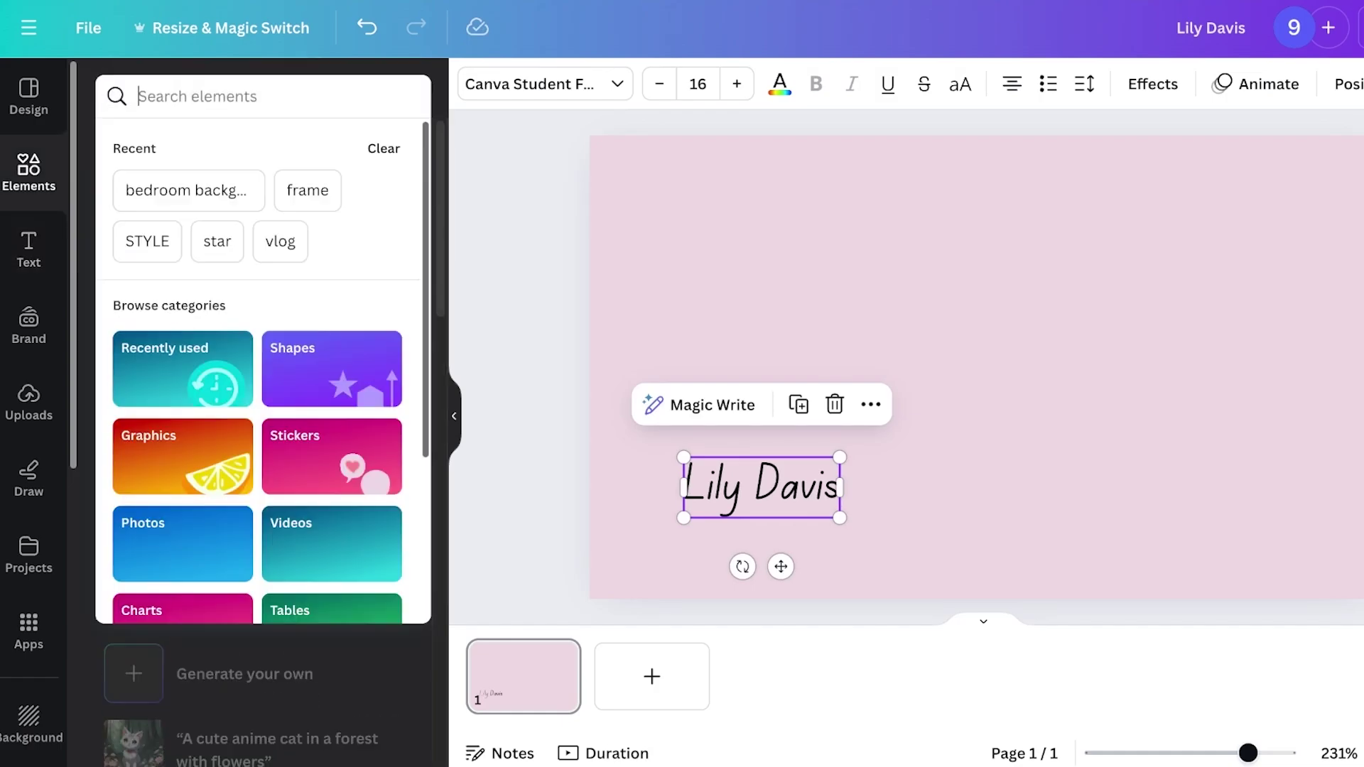
text(frame)
key(Return)
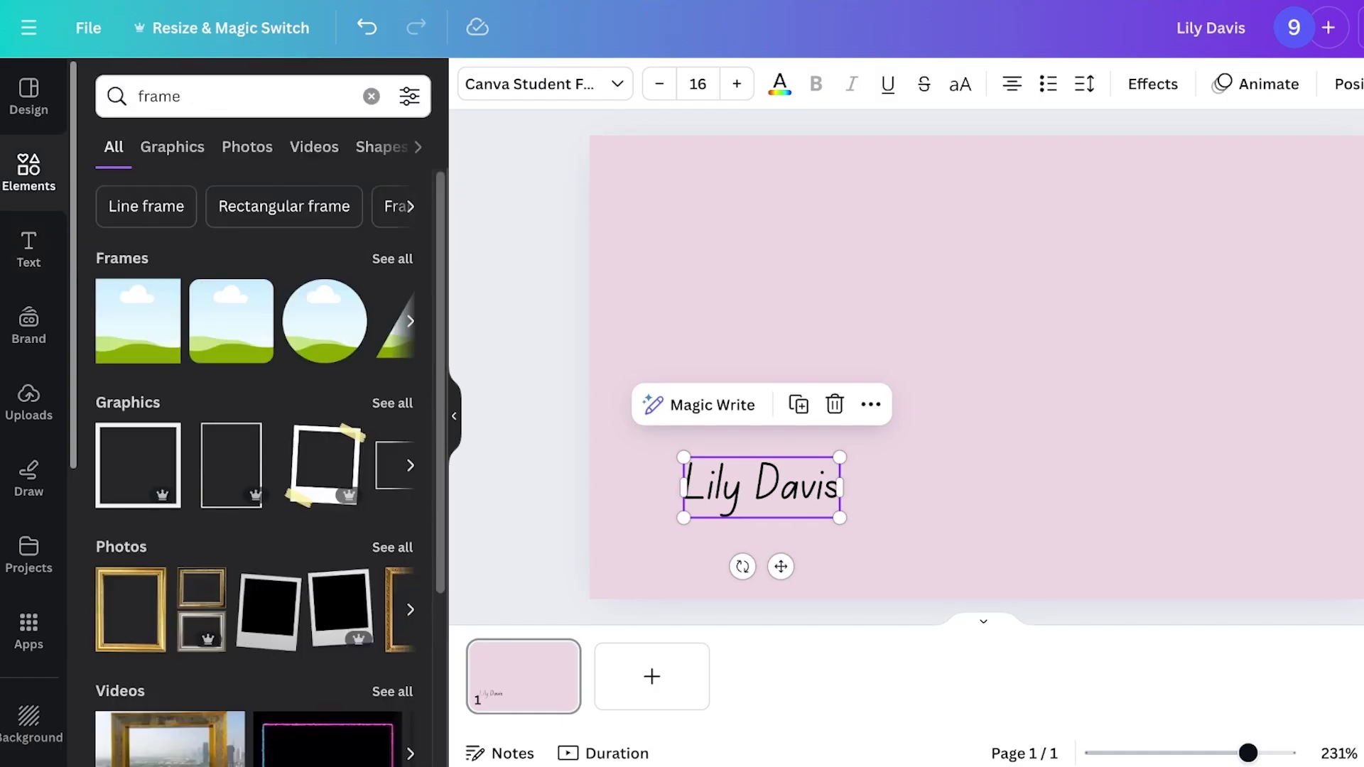
click(324, 322)
drag(983, 367, 762, 318)
Fill the circle frame with a photo from a 'model' search and adjust its crop
click(371, 95)
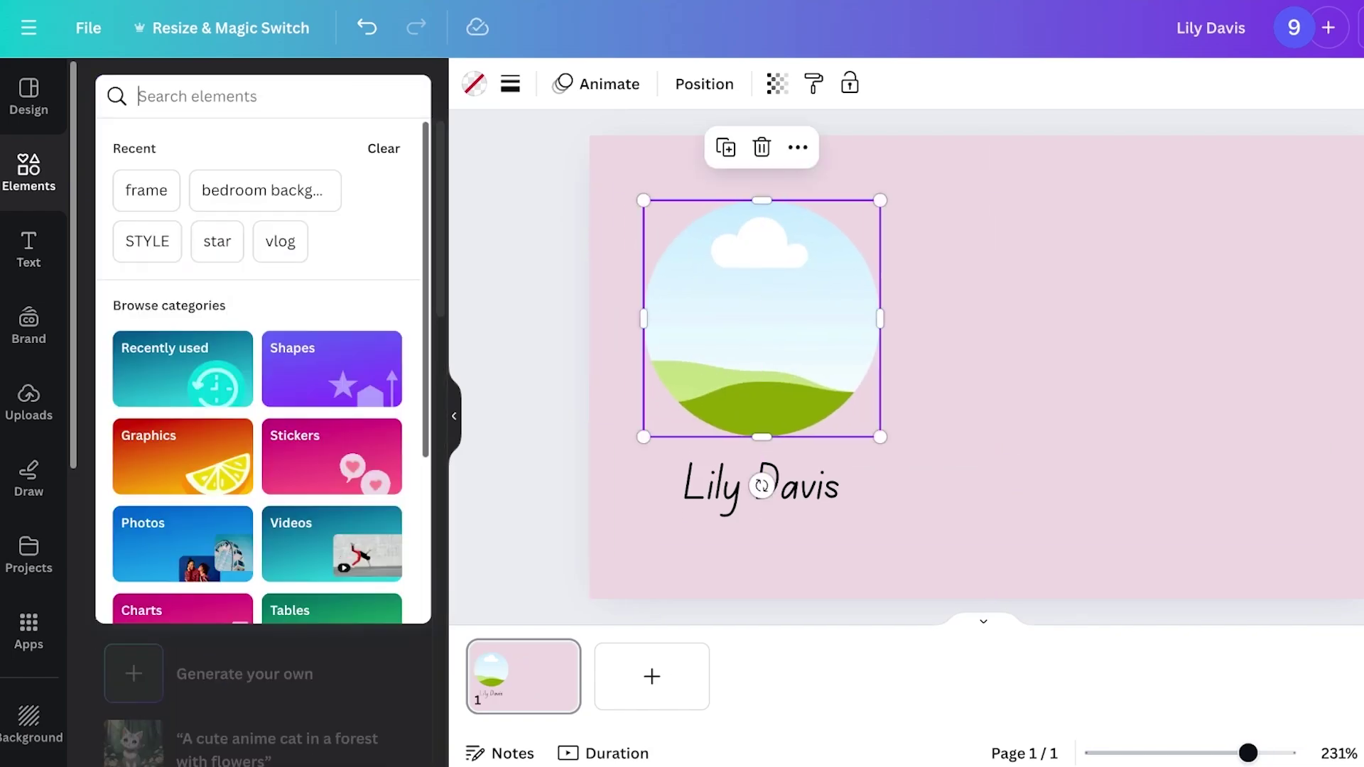
text(model)
key(Return)
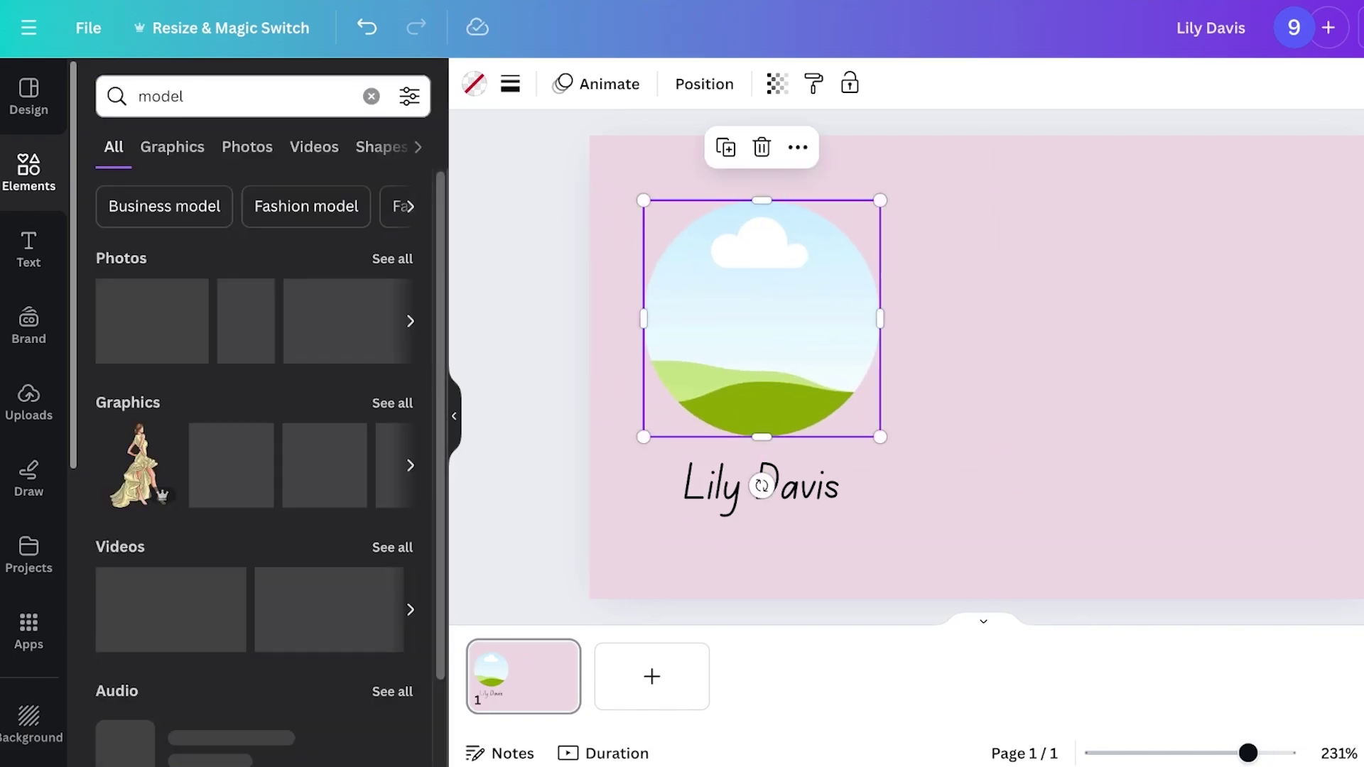
drag(245, 322, 767, 327)
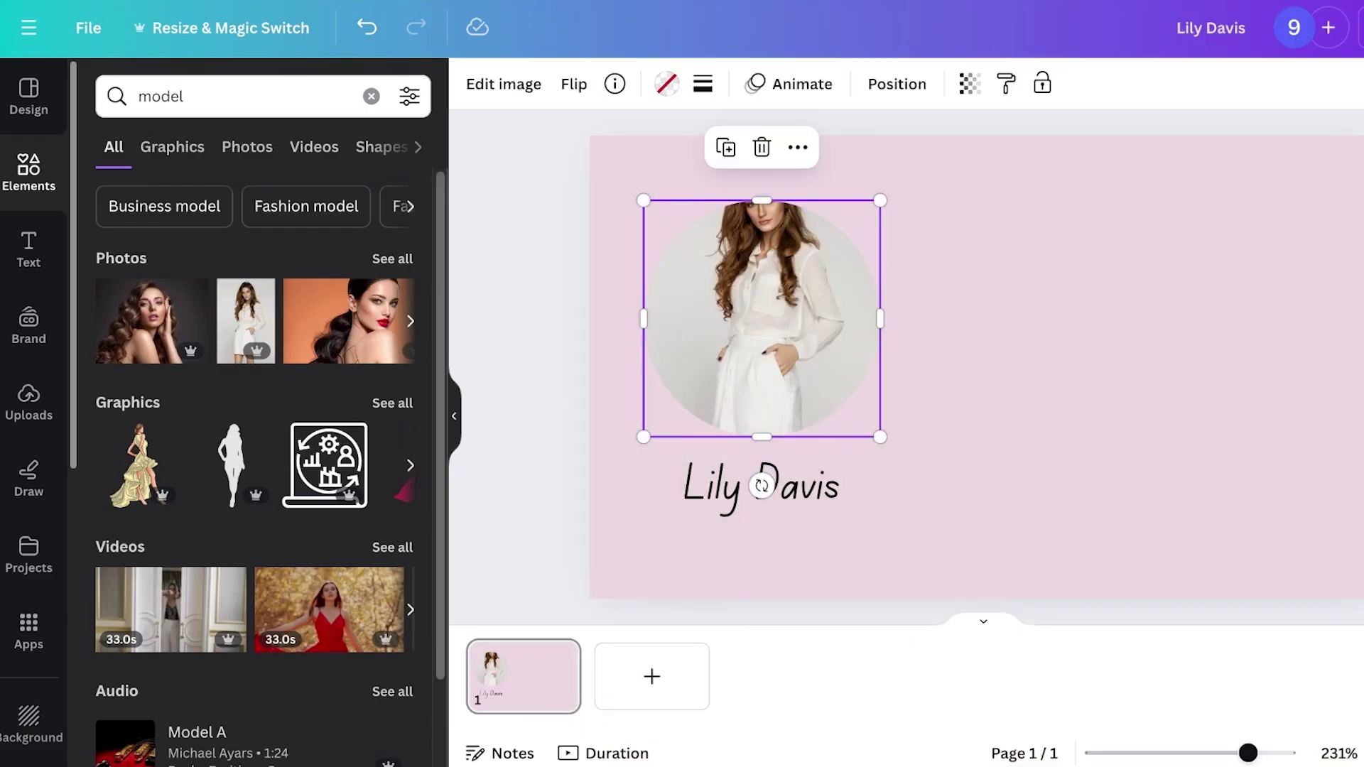
double_click(761, 320)
key(Escape)
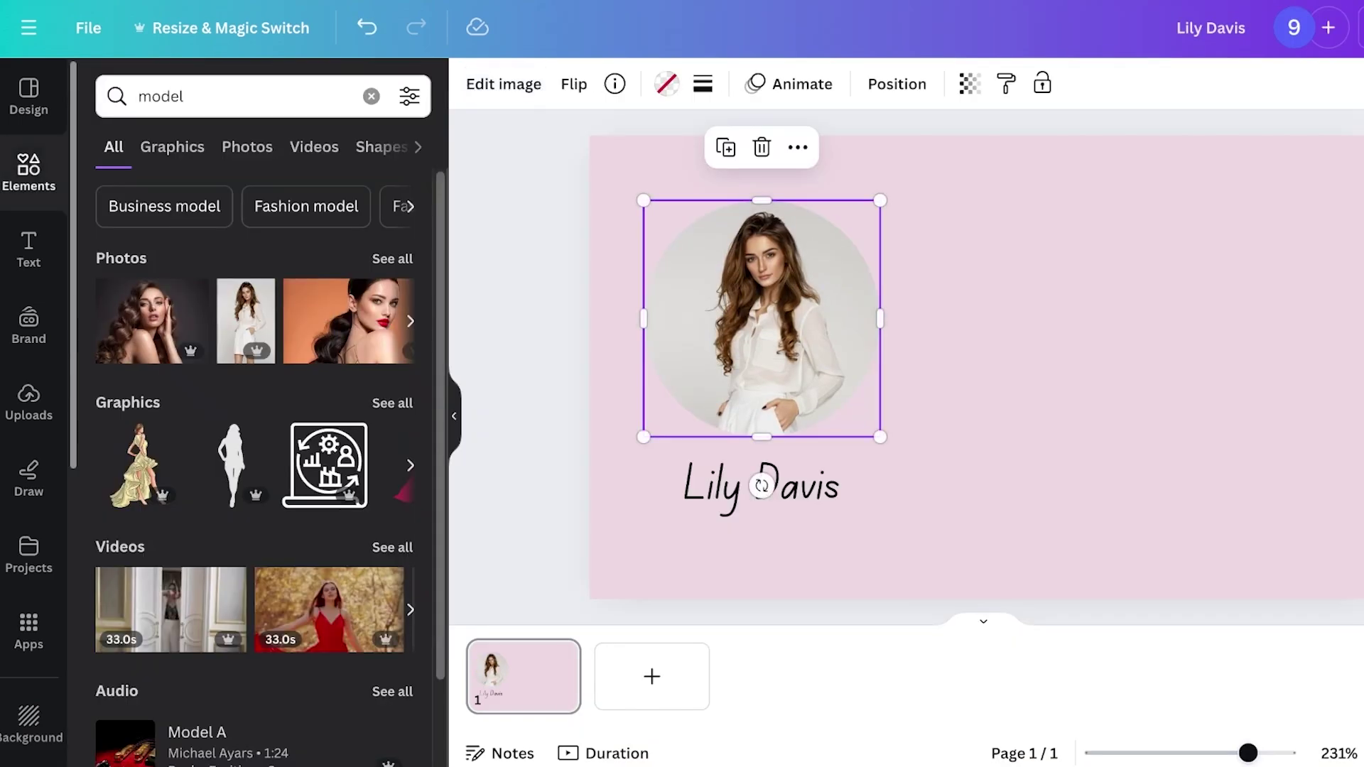
click(761, 554)
click(29, 248)
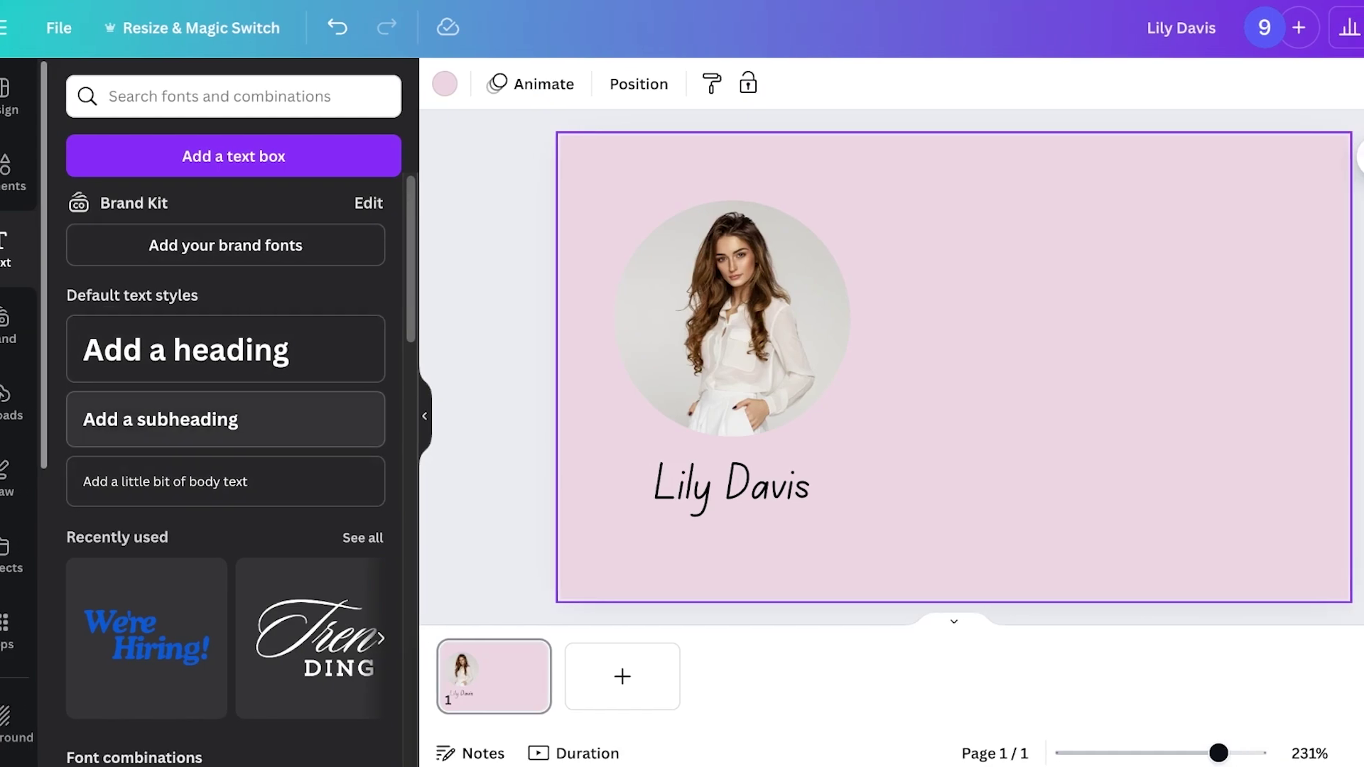
Add a subheading at the upper right with the phone number and e-mail on separate lines
click(225, 419)
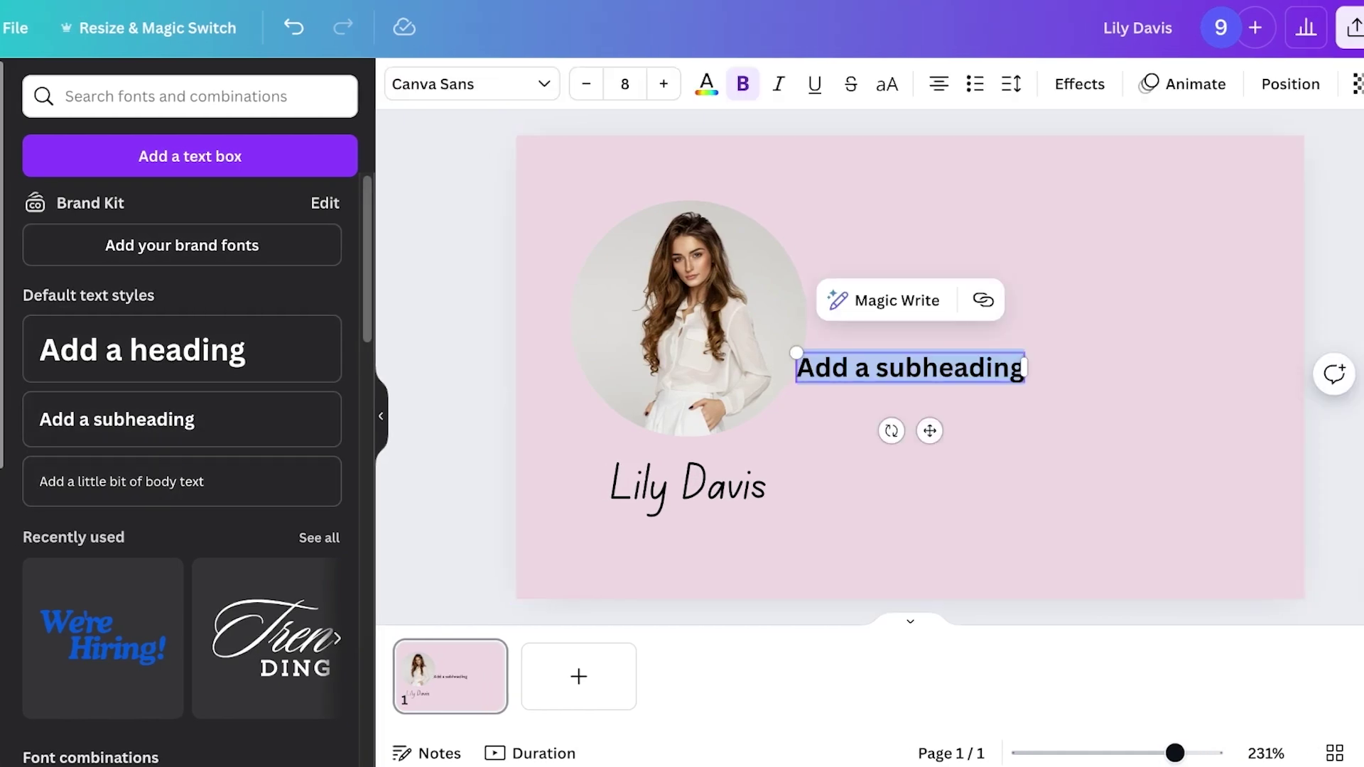
click(924, 461)
drag(909, 367, 1080, 247)
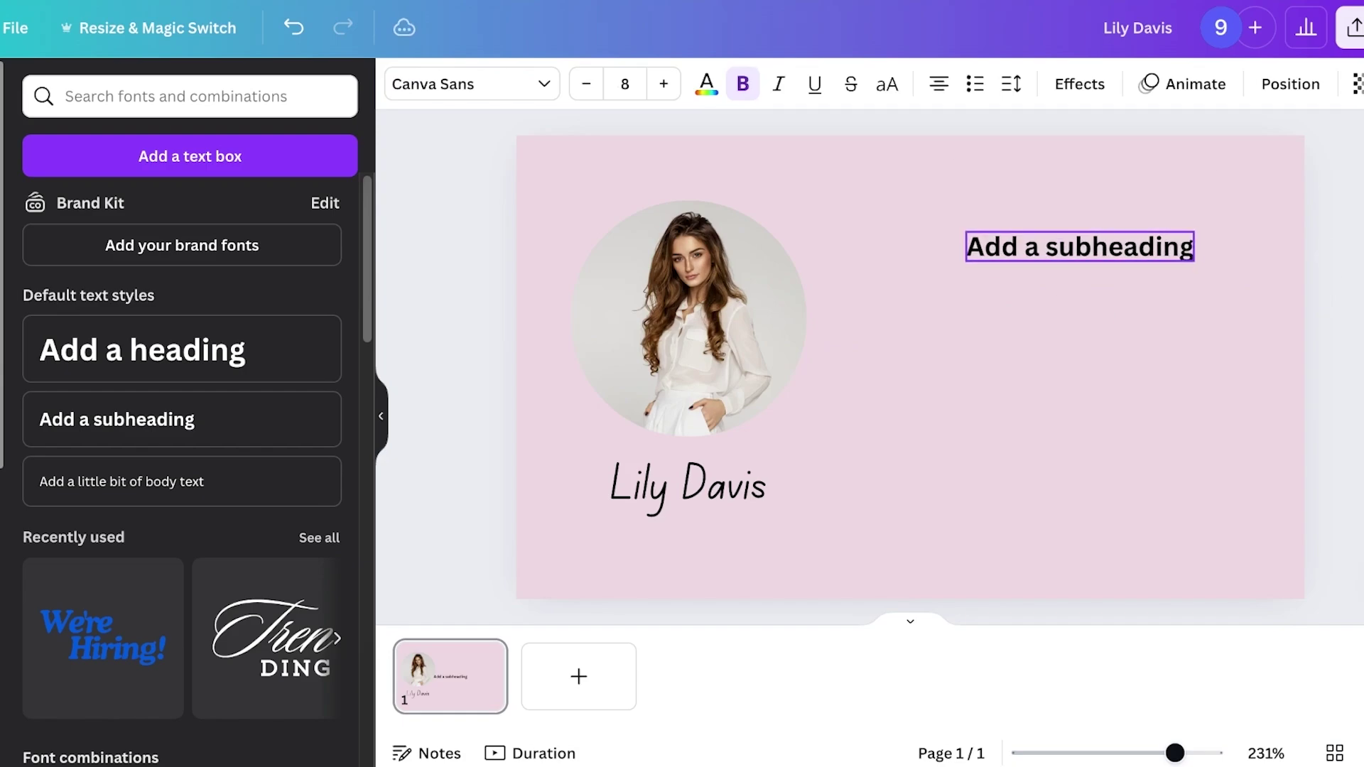
click(1080, 247)
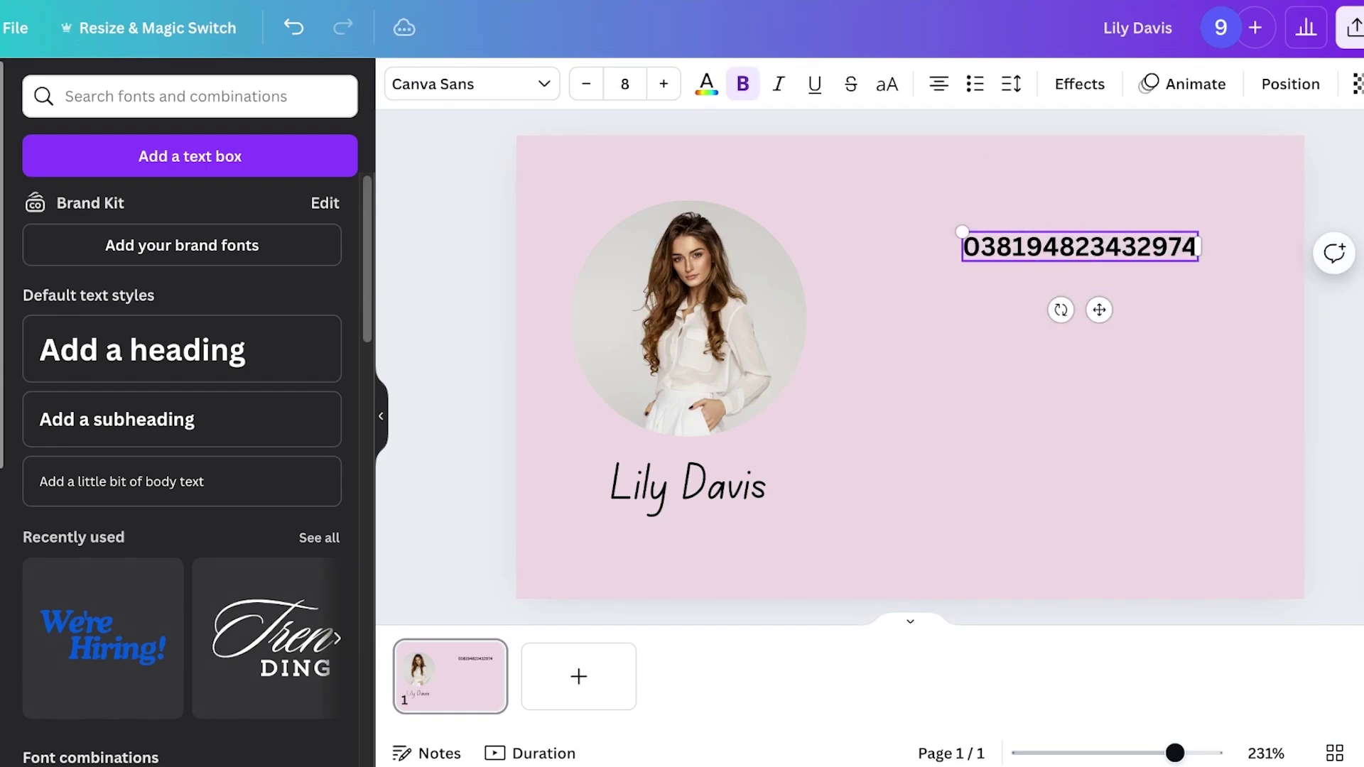
key(Return)
key(Return)
key(Return)
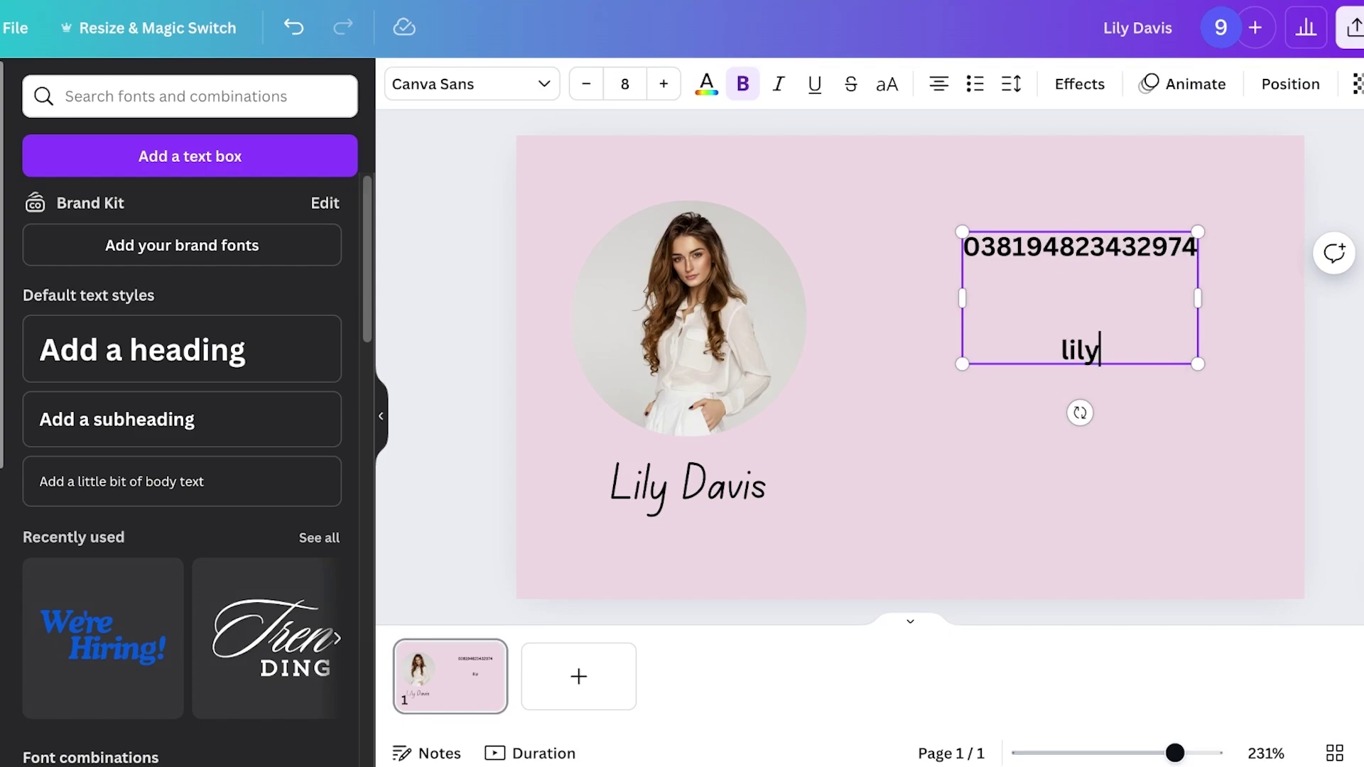
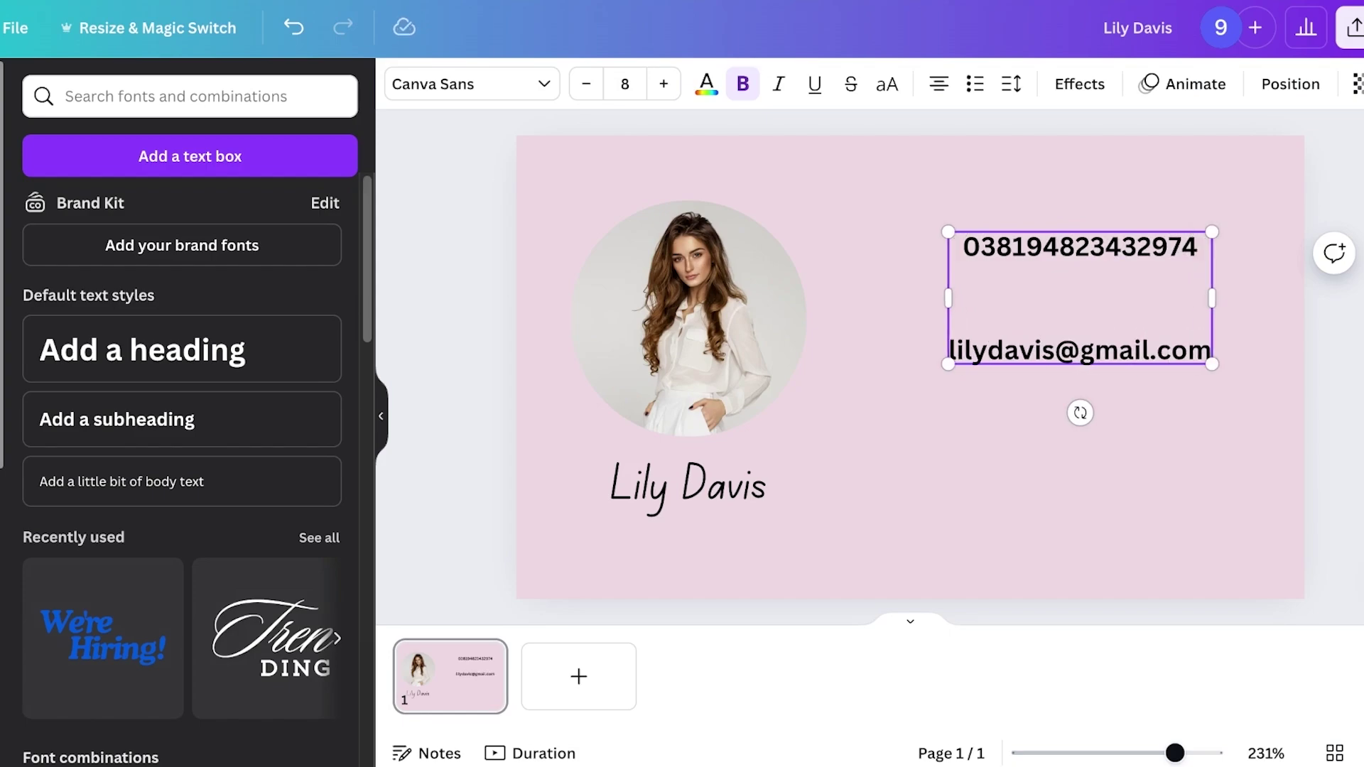
Move the contact block lower and remove the blank line between phone and e-mail
click(995, 533)
drag(1080, 298, 1089, 384)
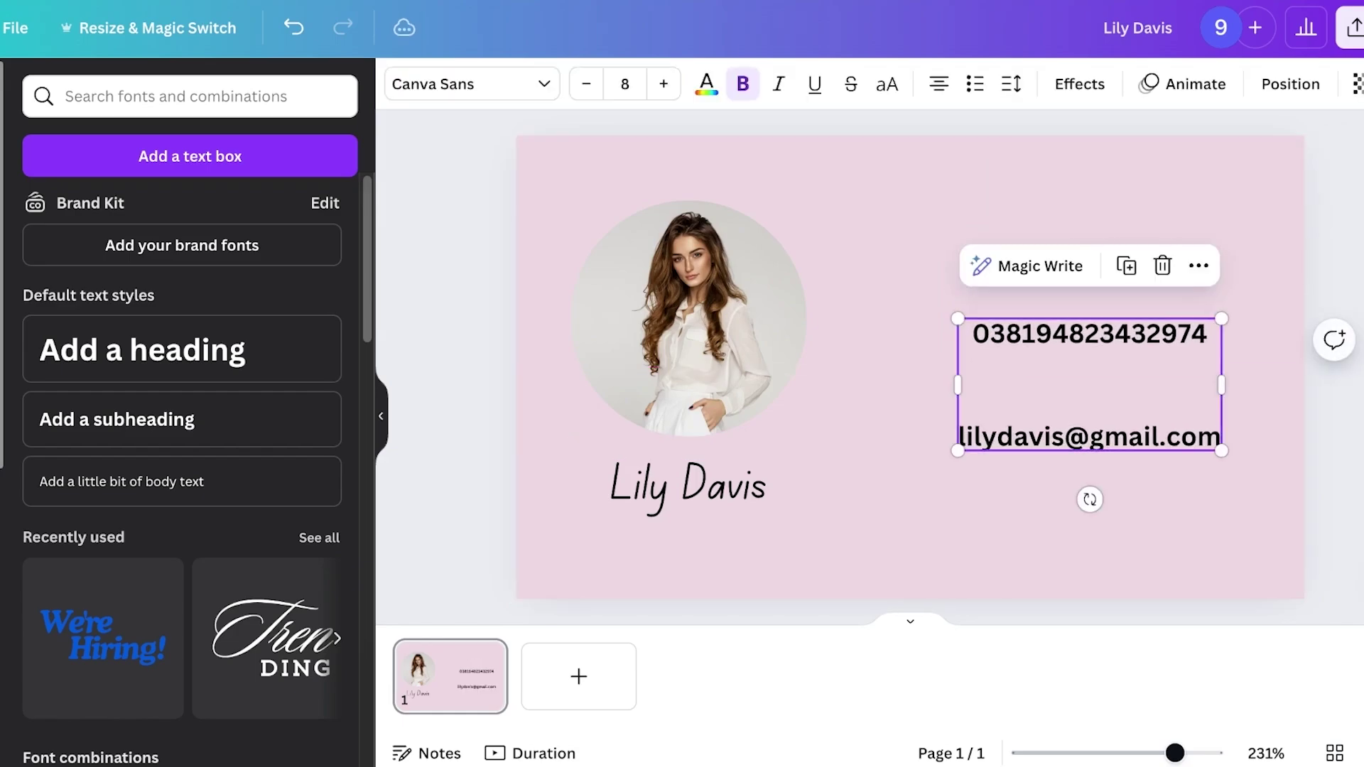
click(1091, 384)
key(BackSpace)
key(Escape)
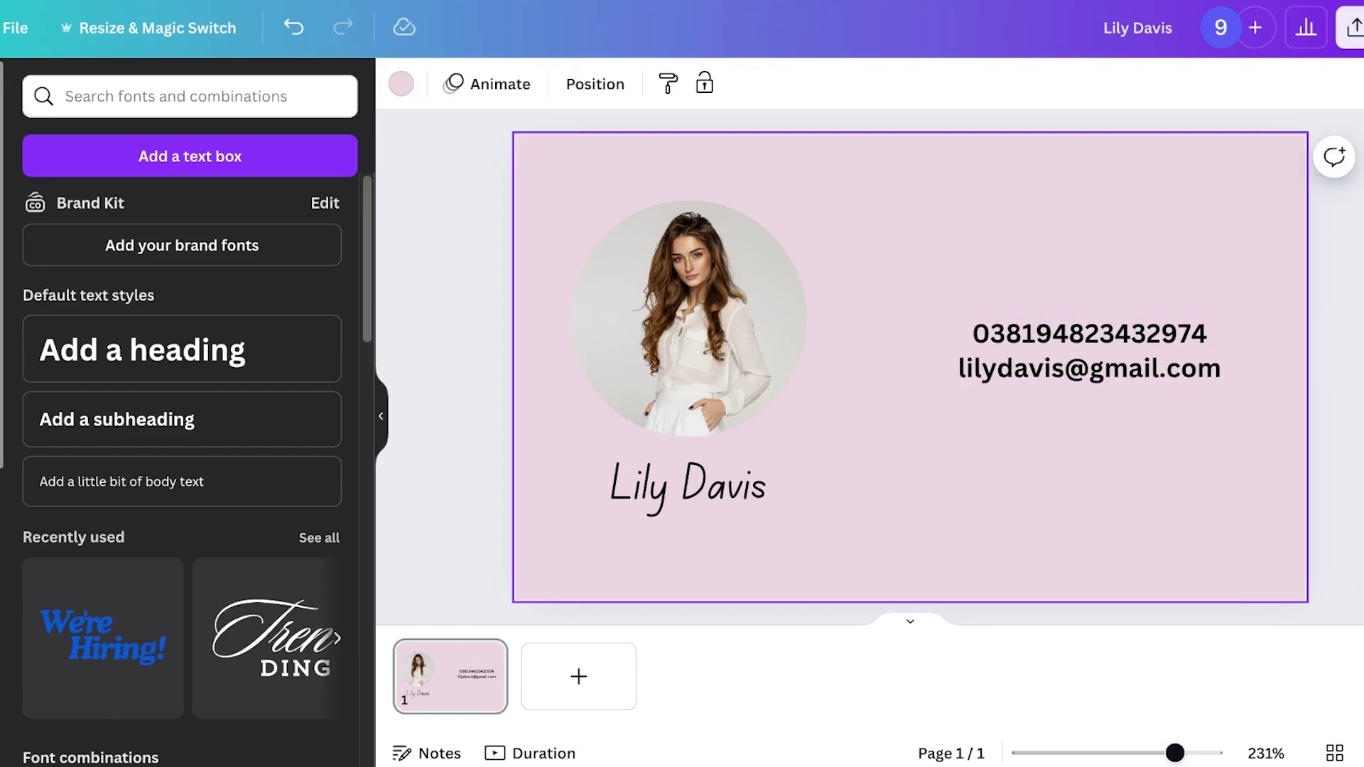
click(1089, 351)
Duplicate page 1 and delete the phone and e-mail text from page 2
key(Escape)
click(485, 656)
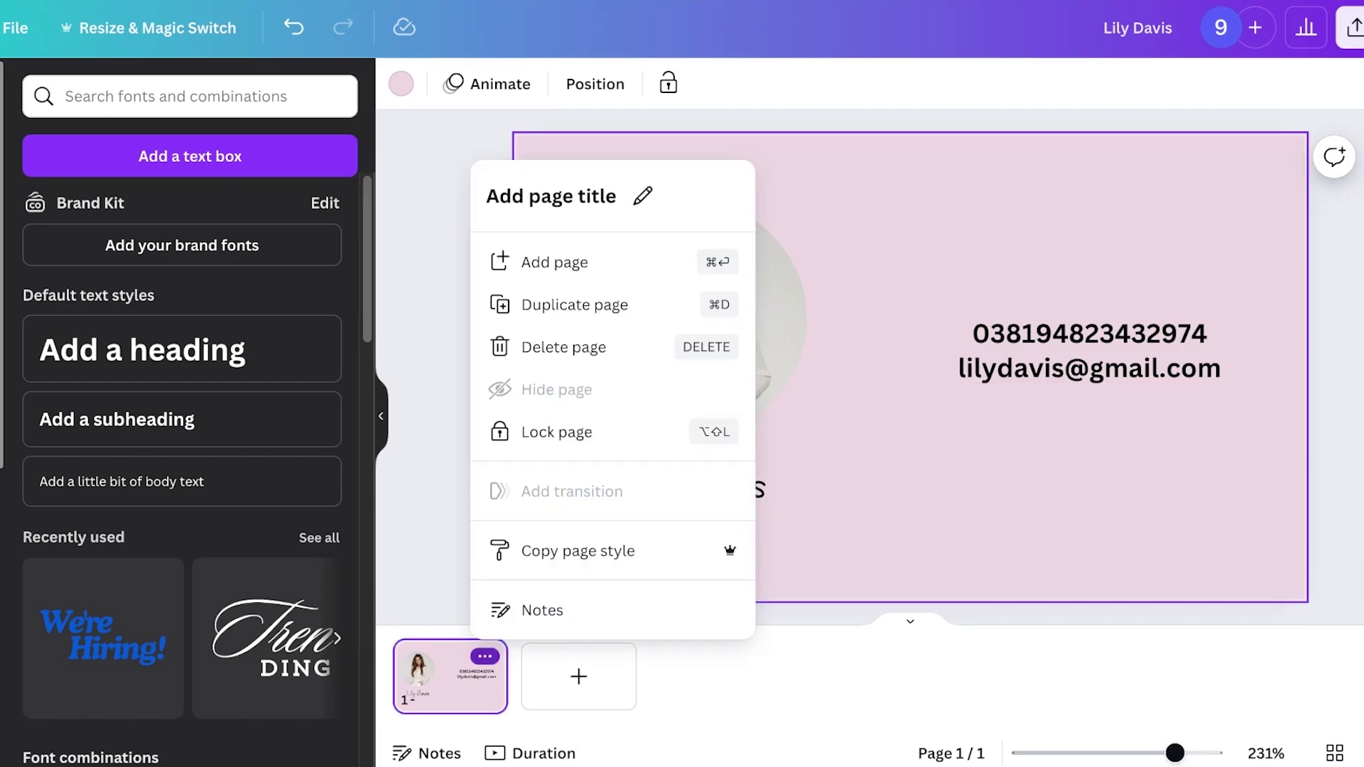
click(575, 305)
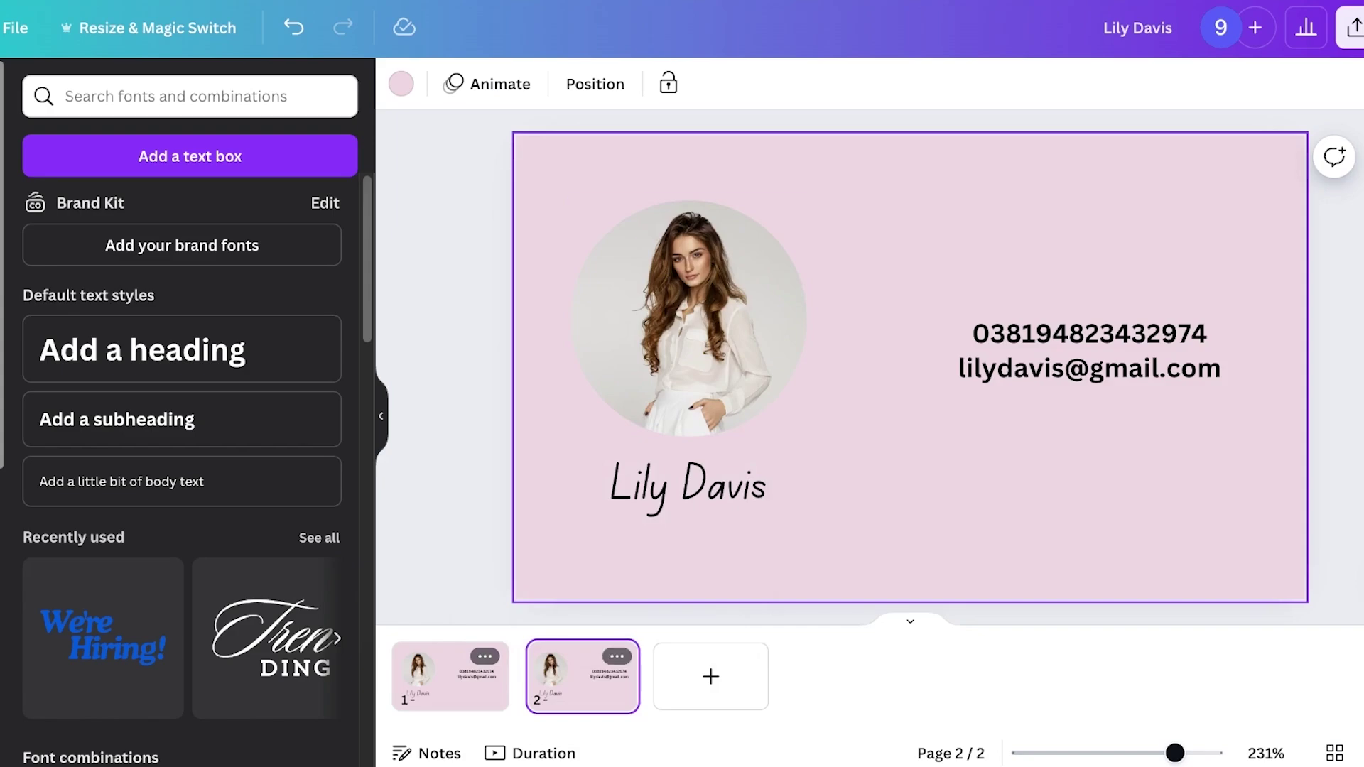
click(1089, 351)
key(Delete)
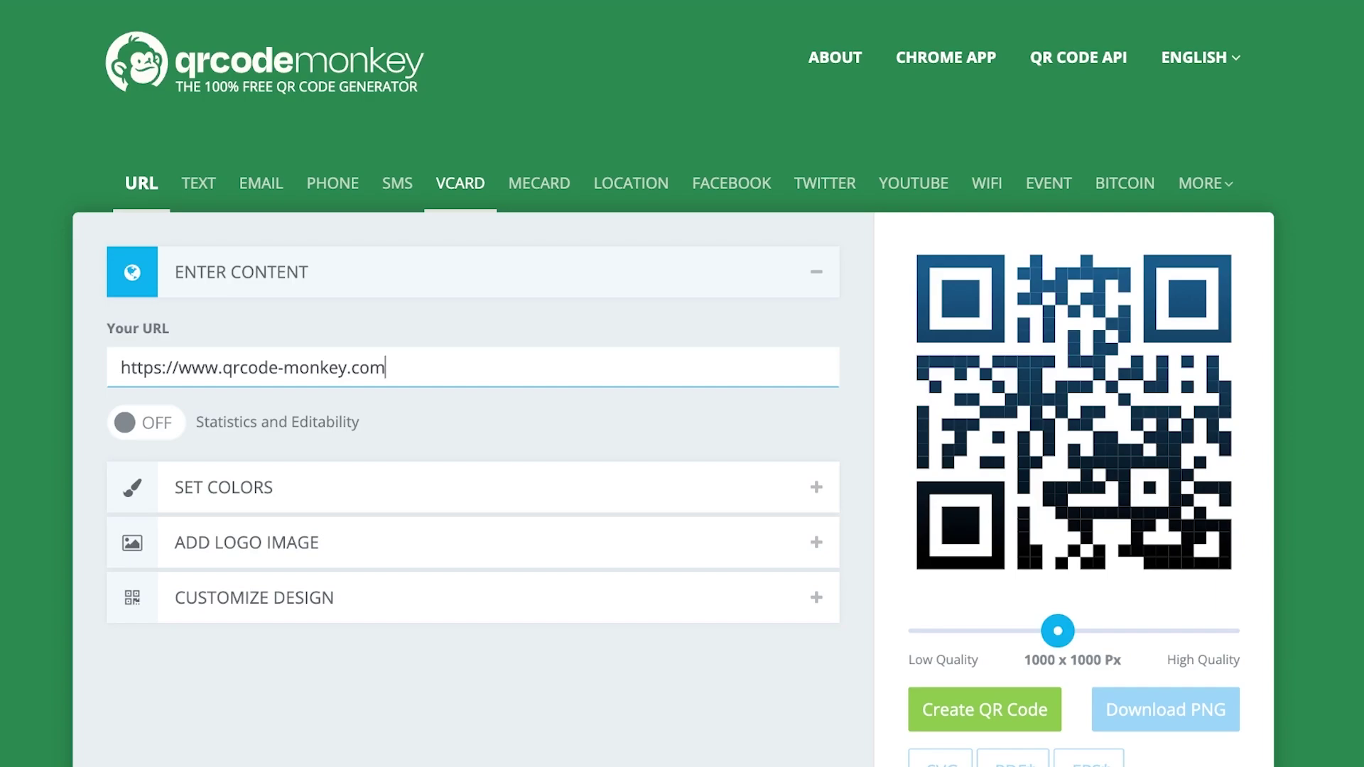
Switch to a vCard code and enter the contact's first and last name
click(460, 183)
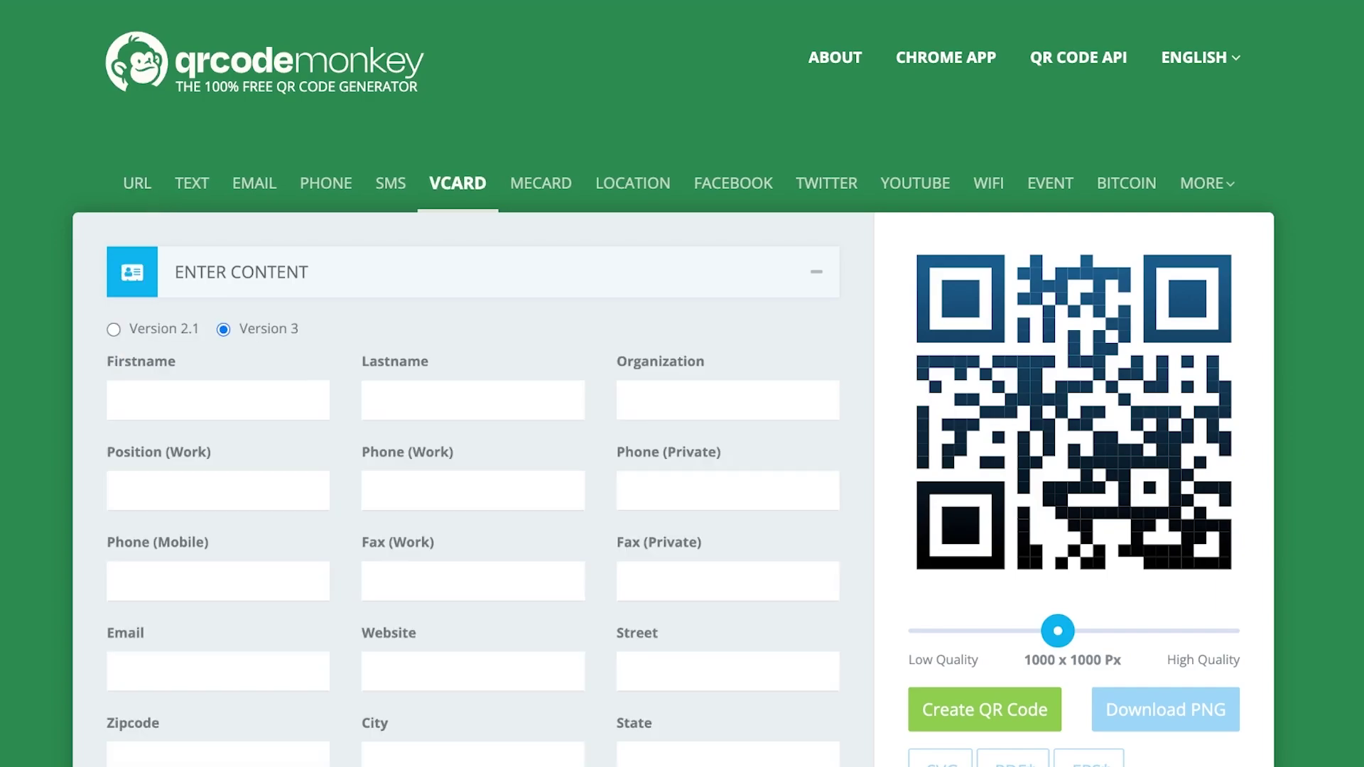
scroll(673, 462, down, 1)
click(213, 400)
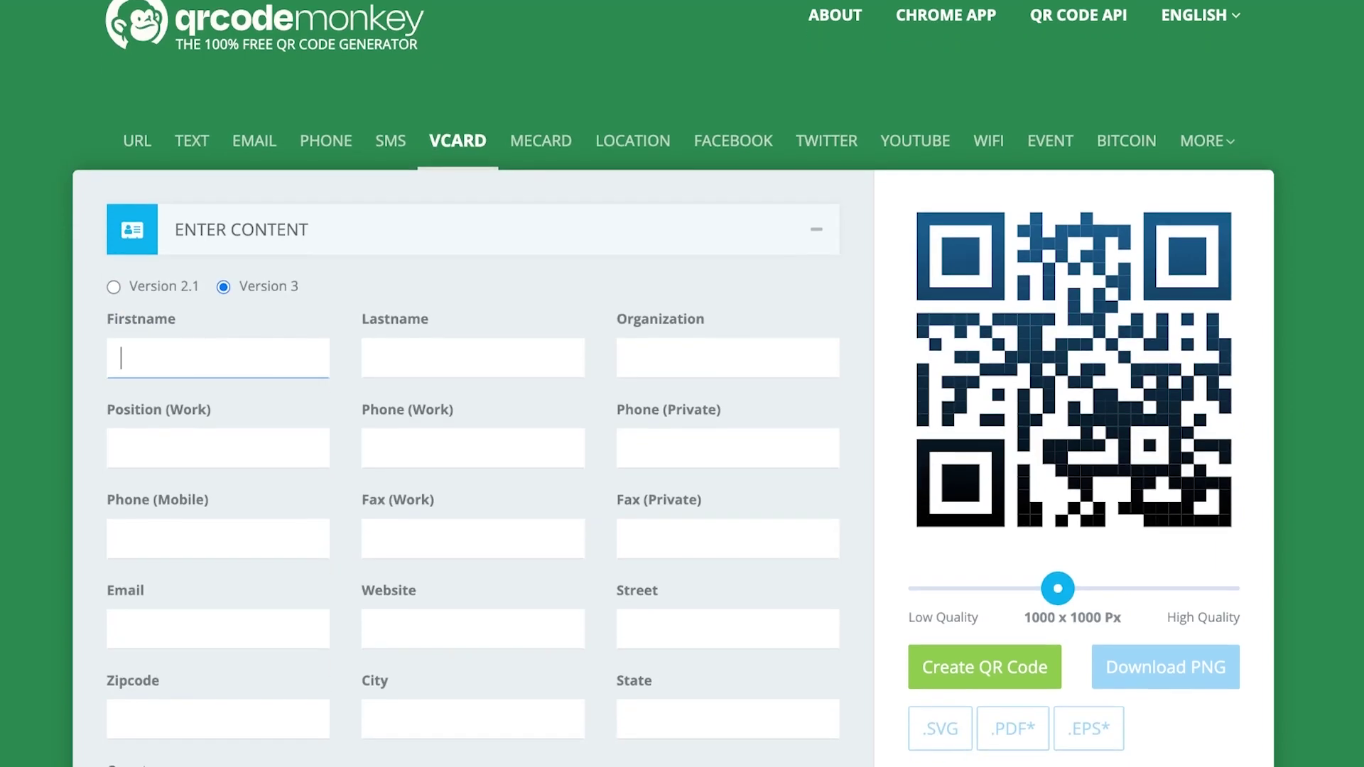
click(728, 358)
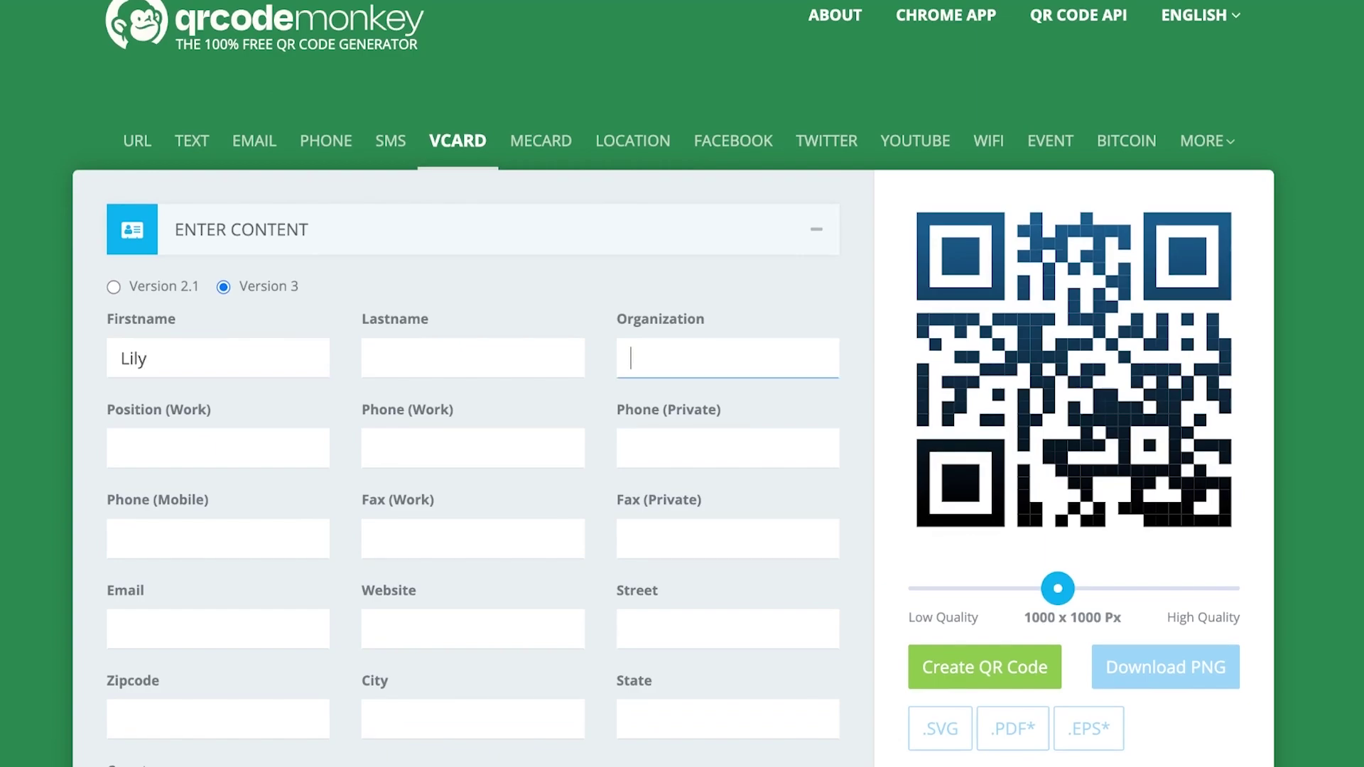
click(473, 358)
Enter organization Meraki, position CEO, the work phone number and the e-mail address
click(727, 358)
text(Meraki)
click(217, 448)
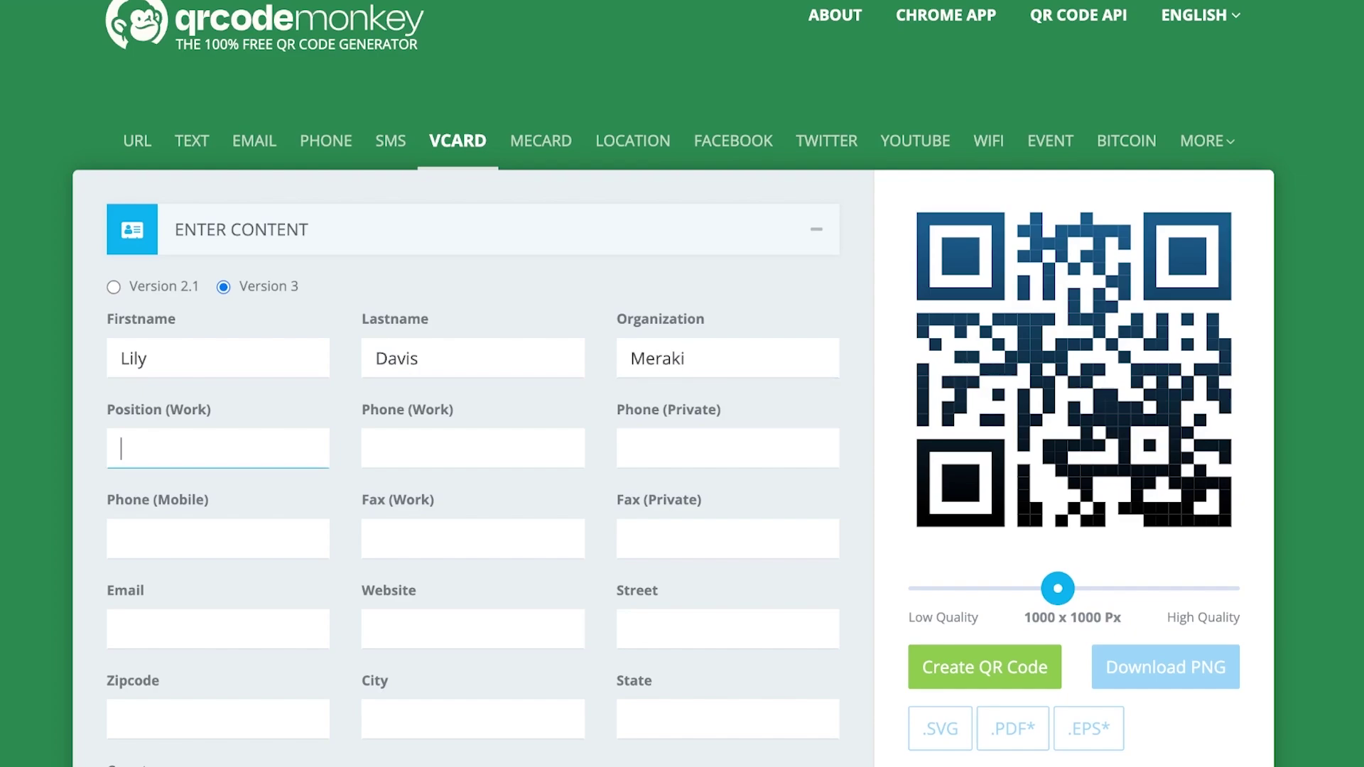
text(CEO)
click(473, 448)
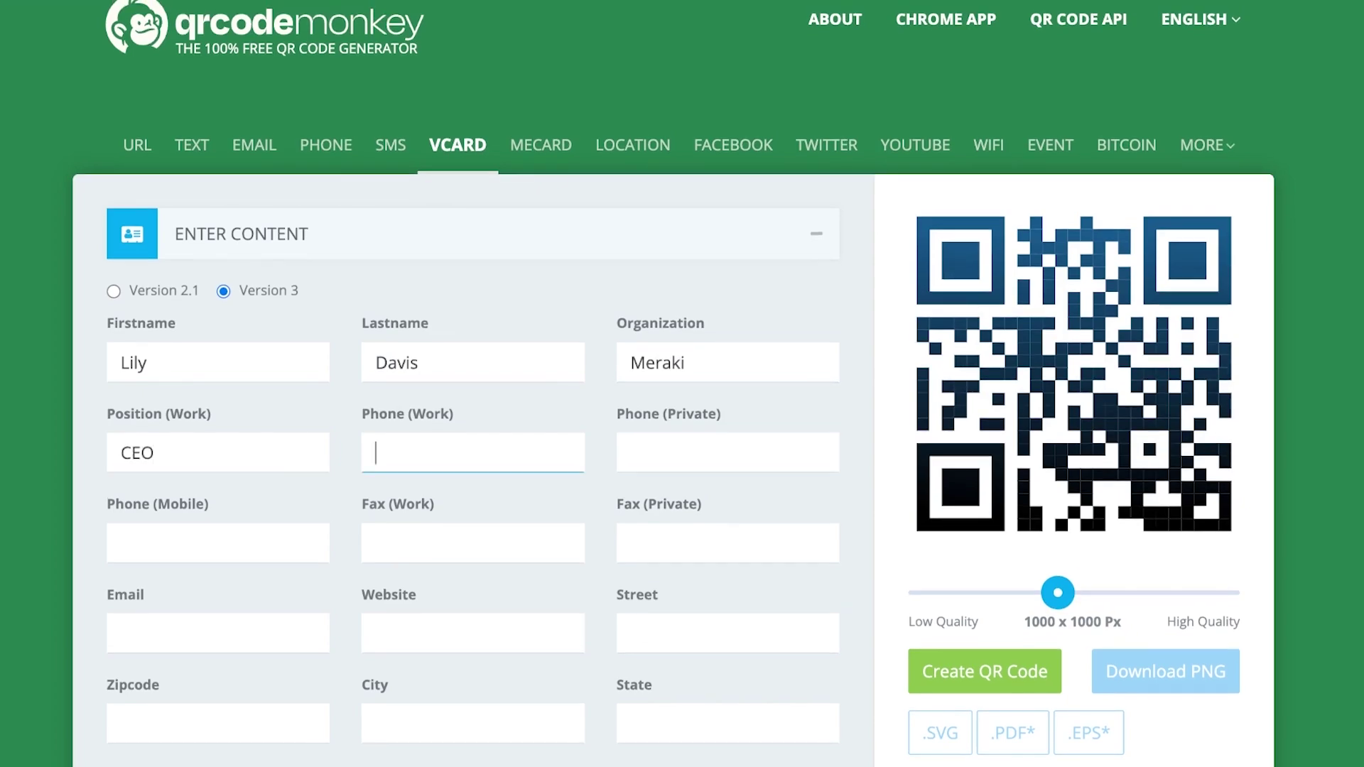
text(23456546)
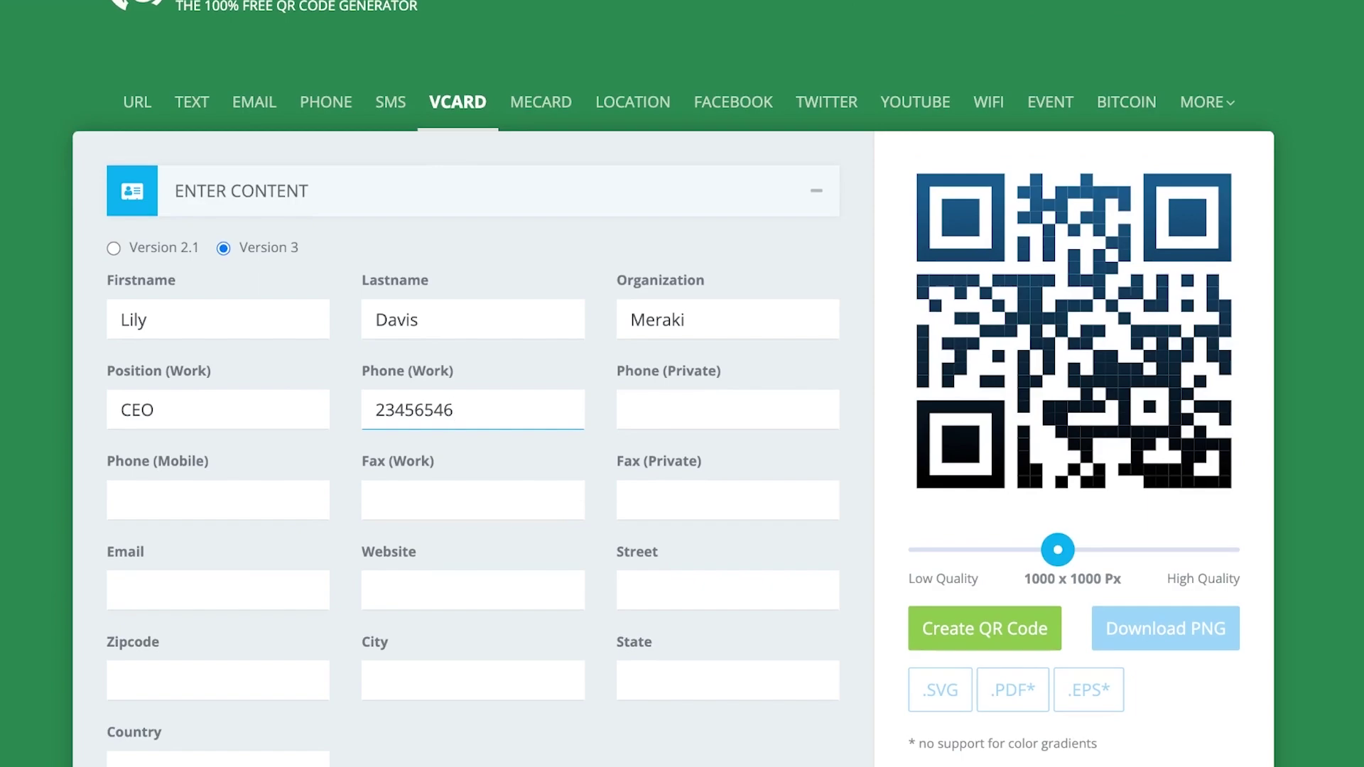
click(122, 590)
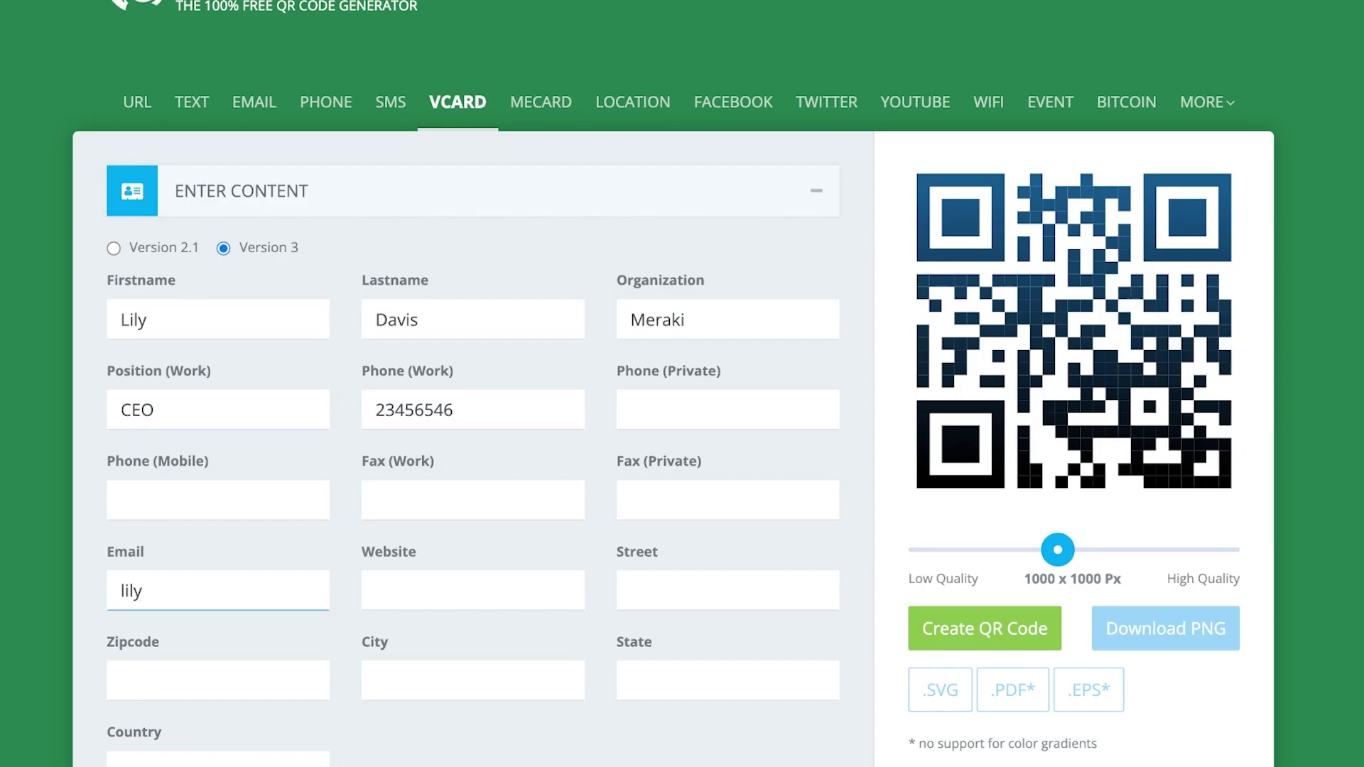
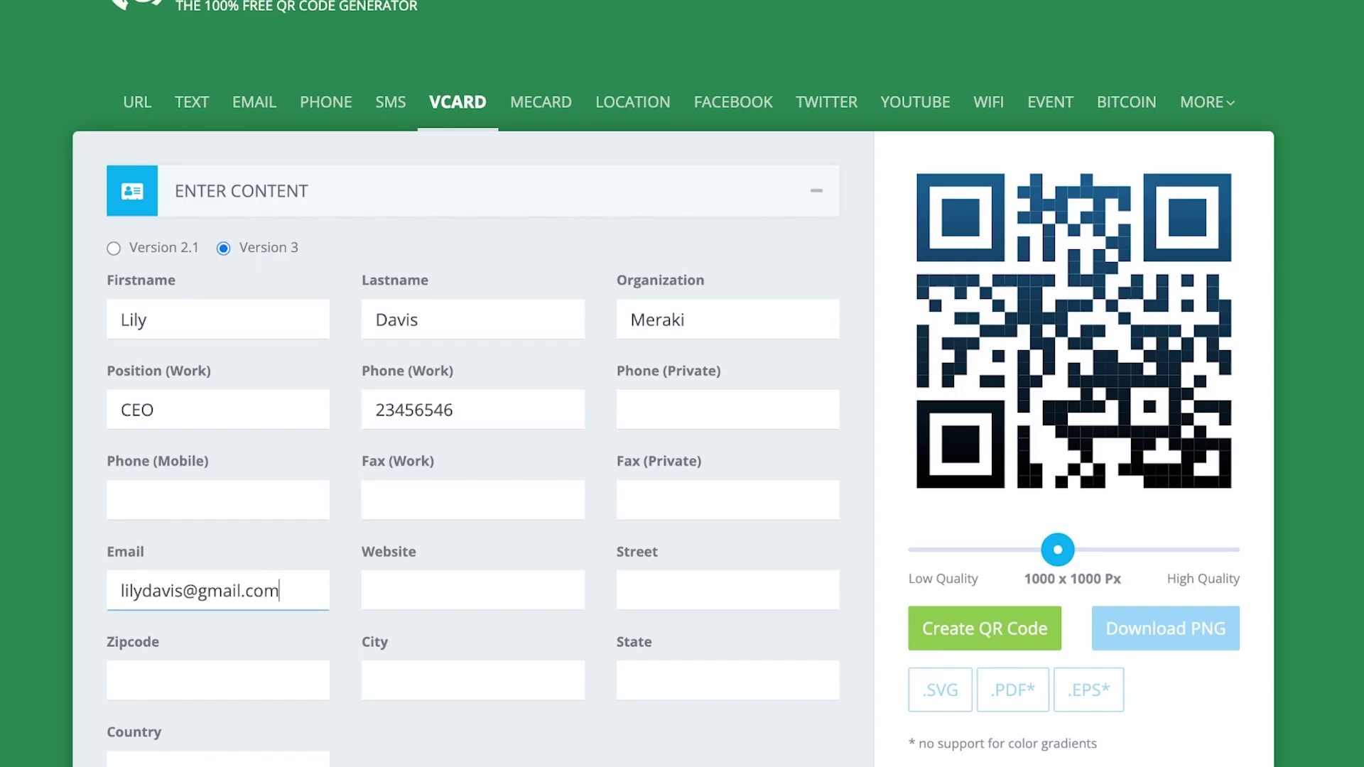
click(426, 590)
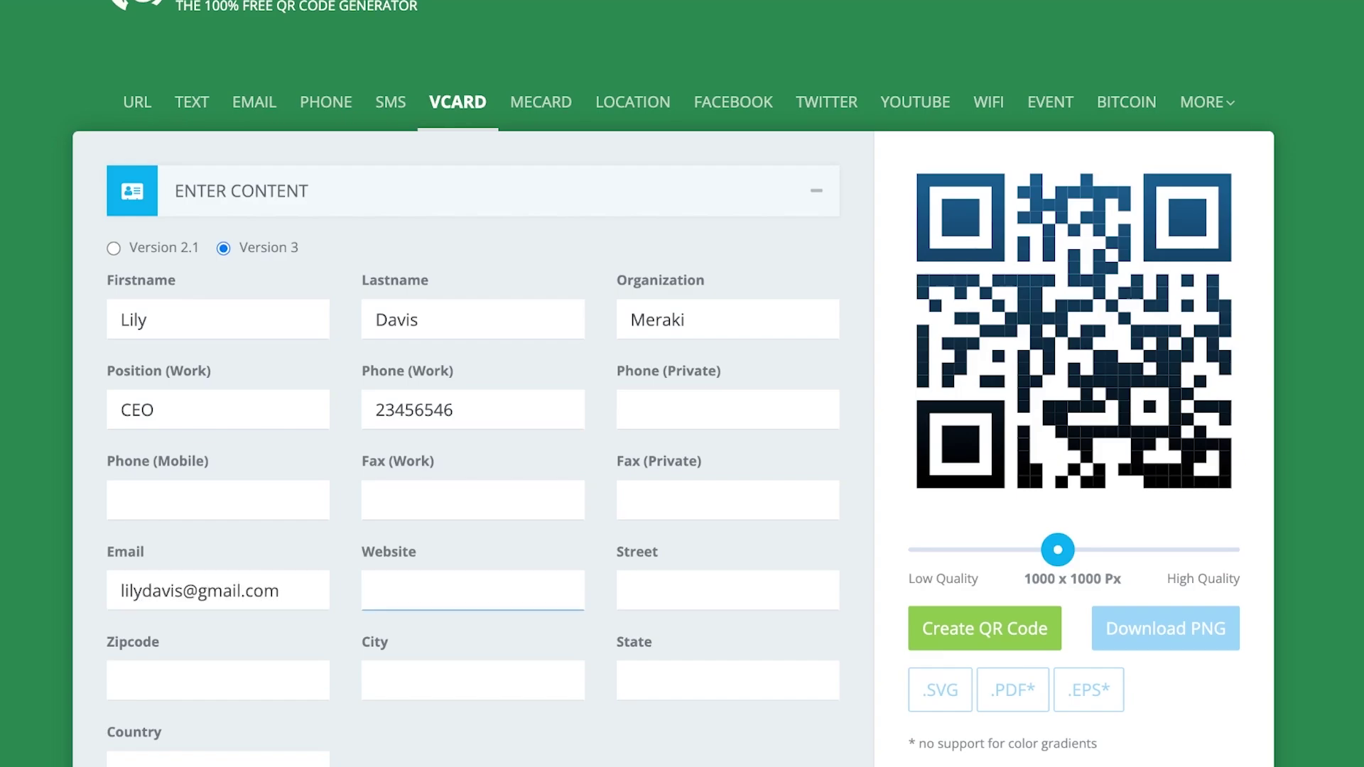
scroll(682, 384, down, 5)
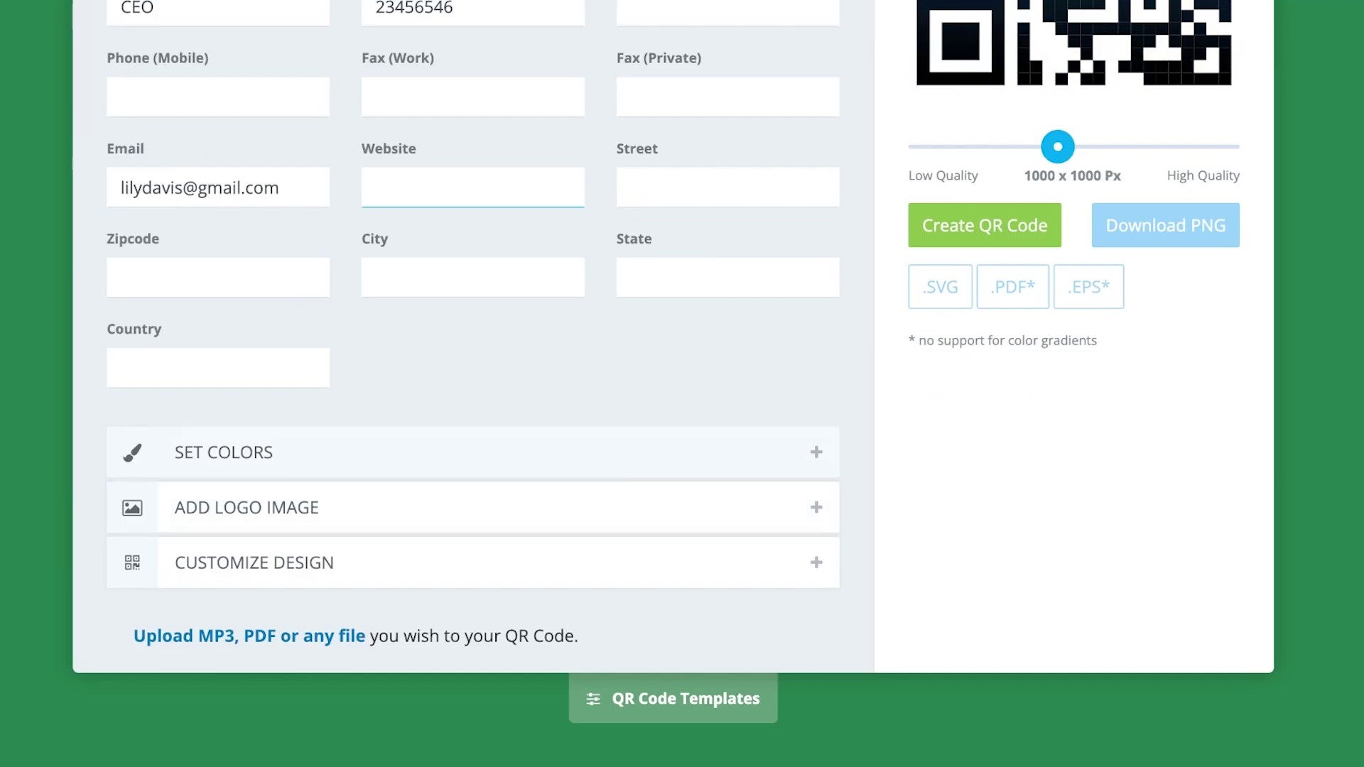
Make the foreground a colour gradient with dark pink #690033 as its second colour
click(224, 452)
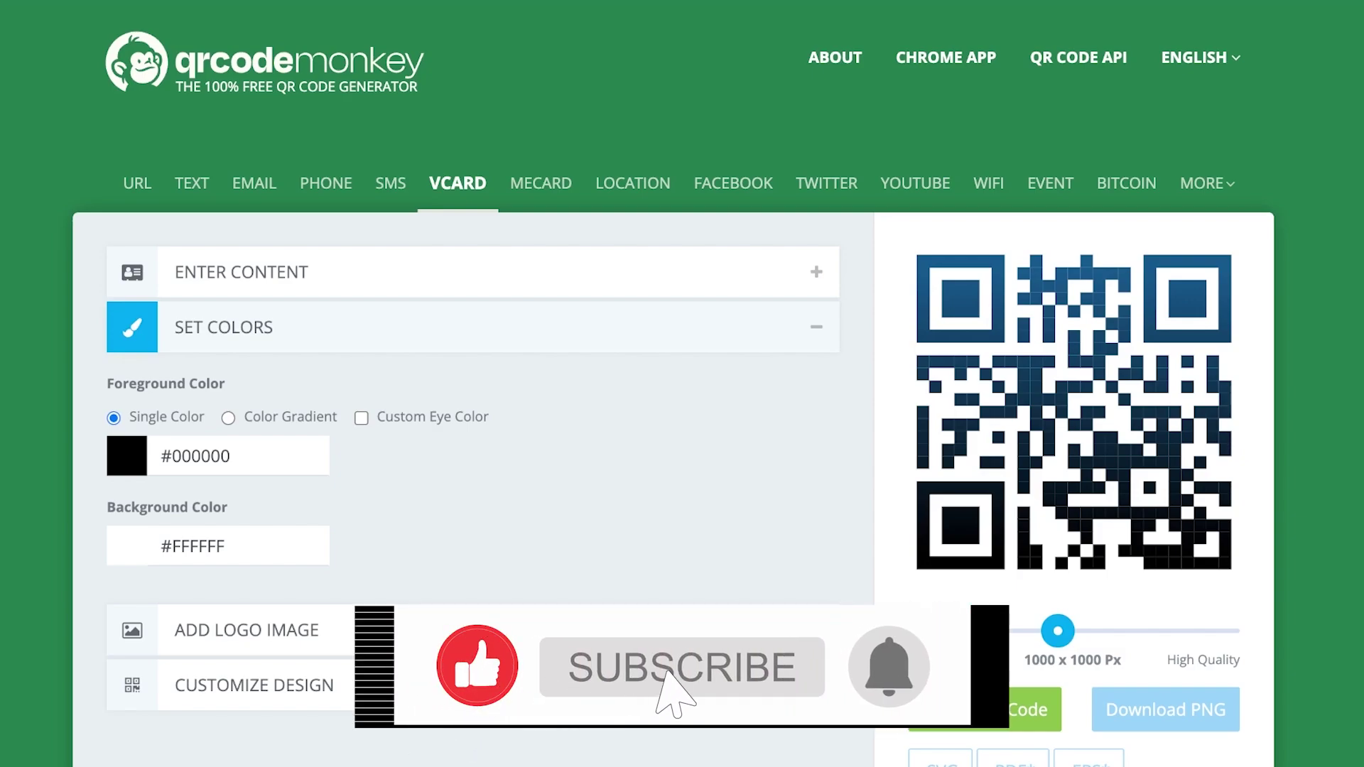
click(228, 418)
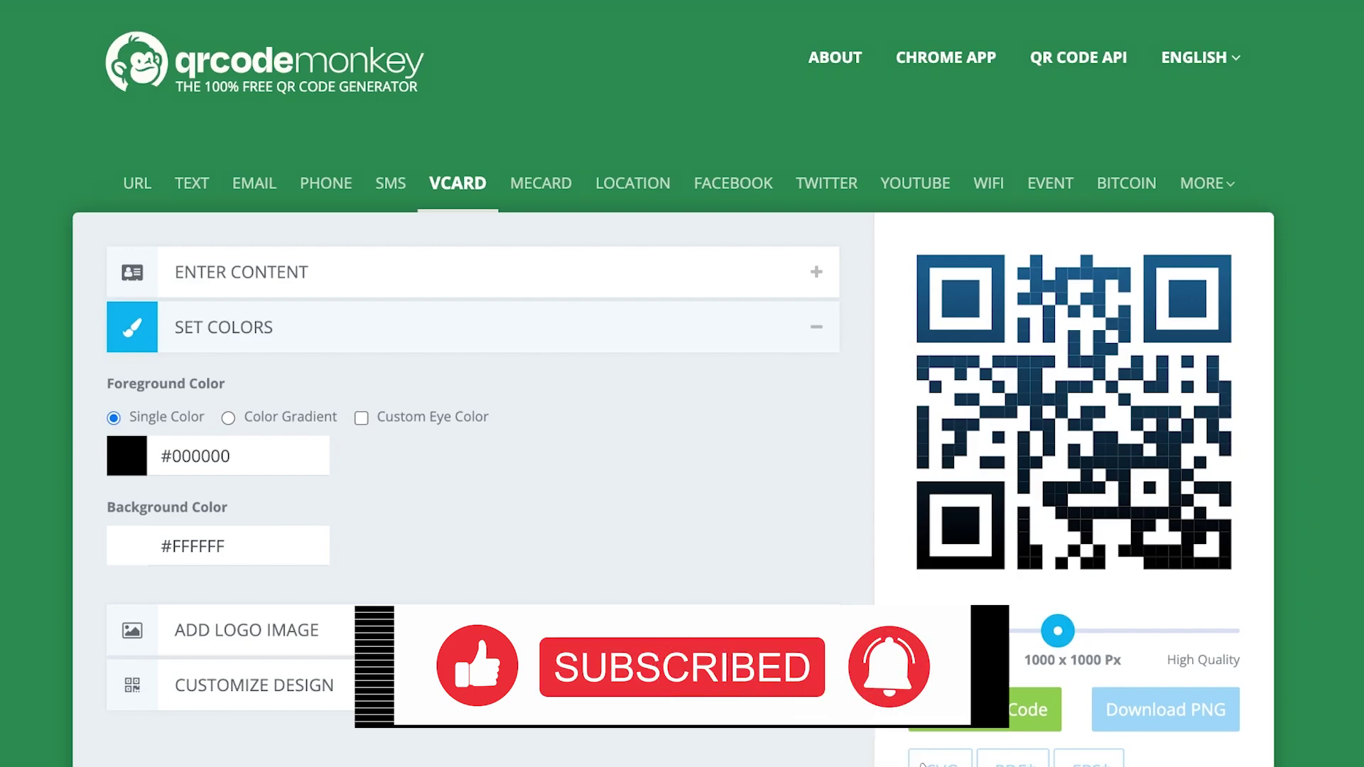
click(361, 417)
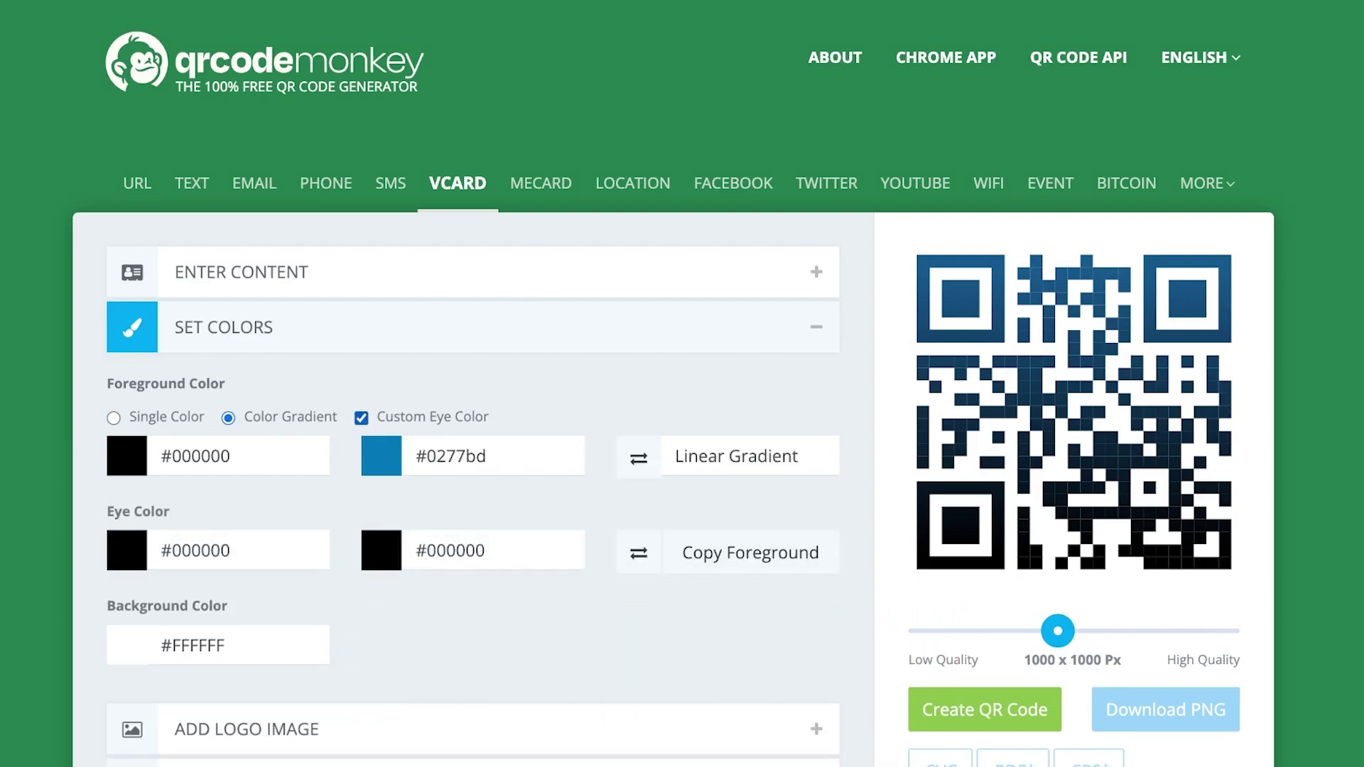
key(space)
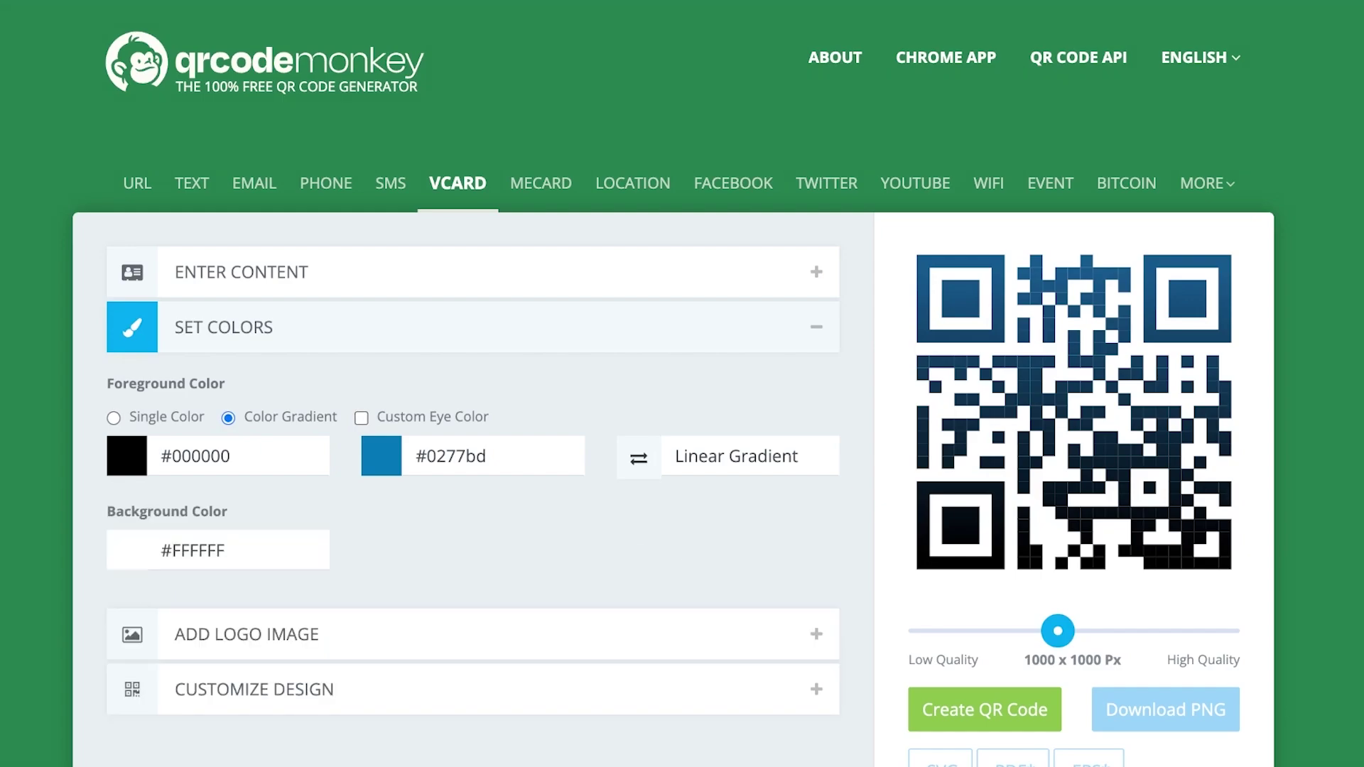
click(490, 456)
mouse_move(533, 547)
mouse_down()
mouse_move(532, 491)
mouse_move(496, 539)
mouse_move(522, 572)
mouse_up()
Keep #000000 as the first gradient colour and the gradient type Linear
click(213, 456)
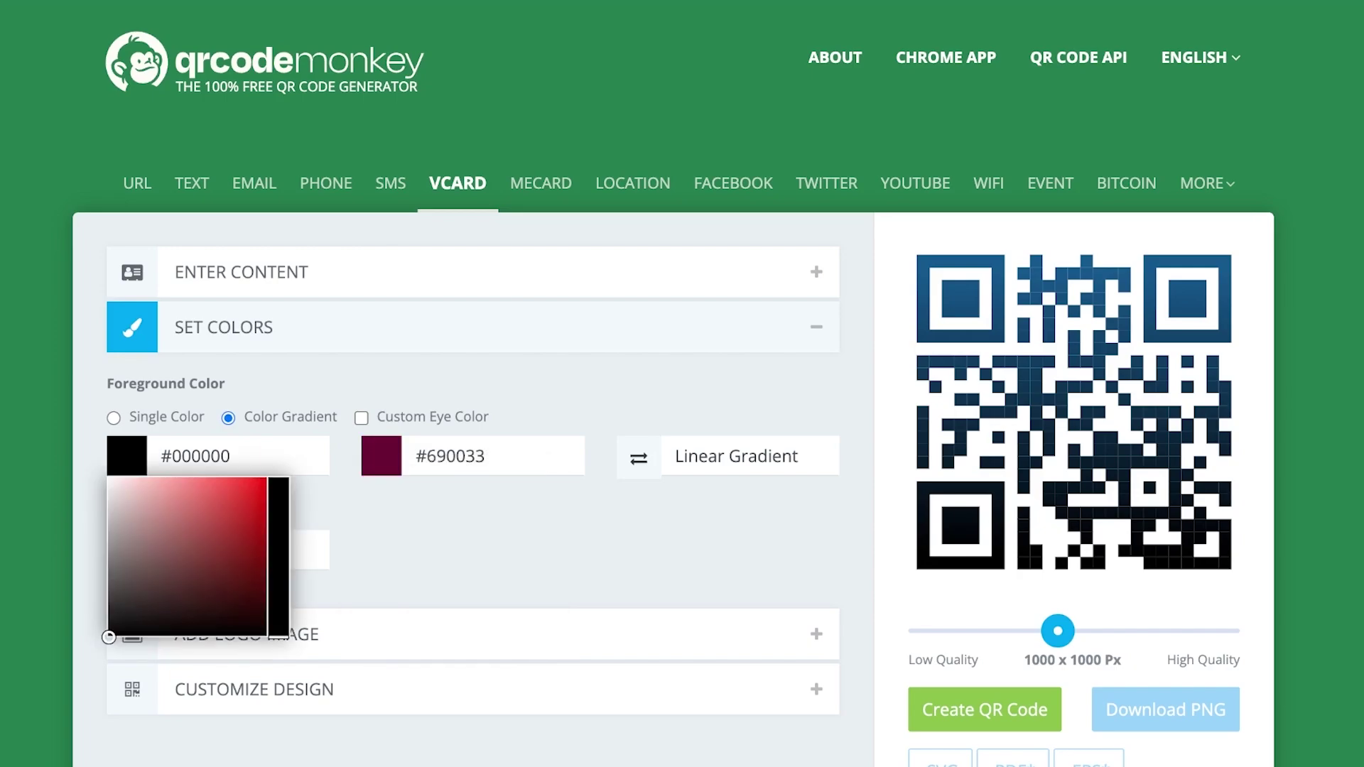
click(213, 456)
click(213, 456)
click(213, 456)
click(750, 456)
key(Down)
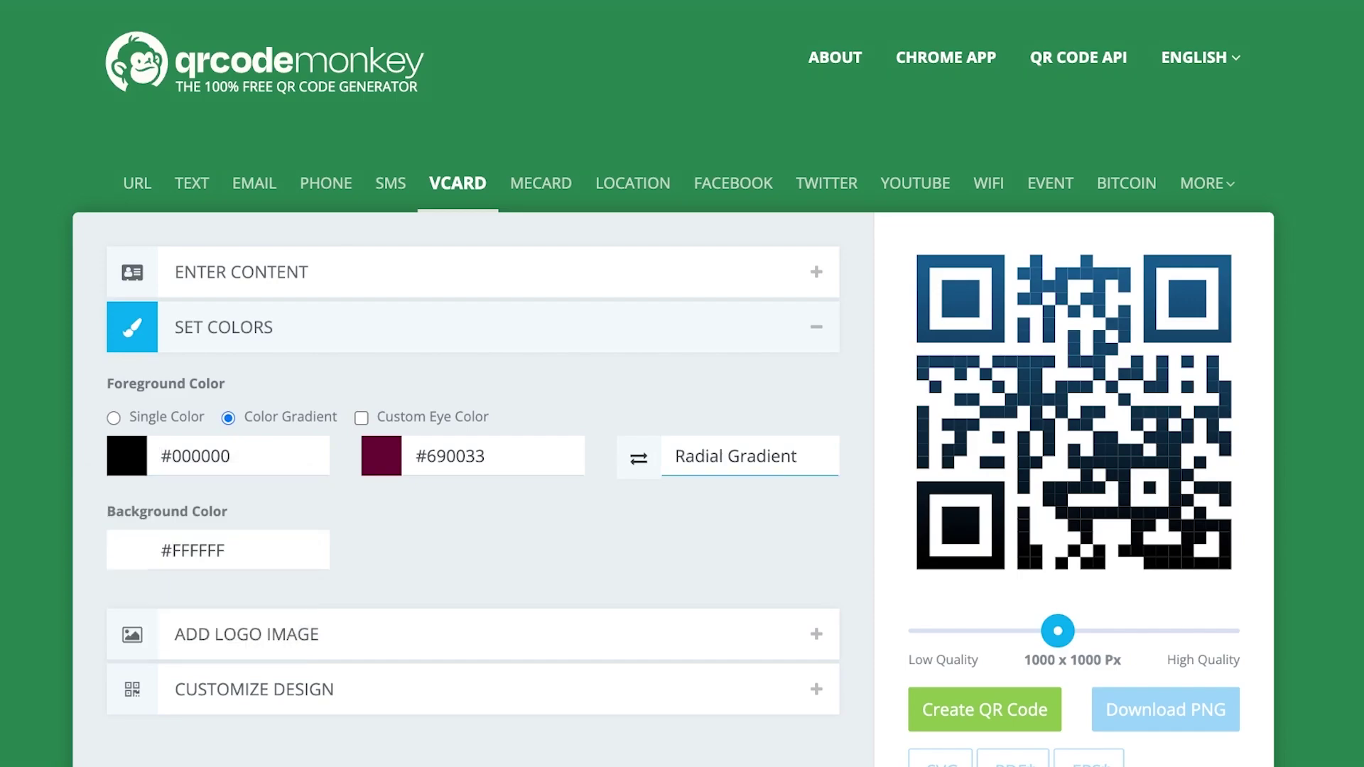
key(Up)
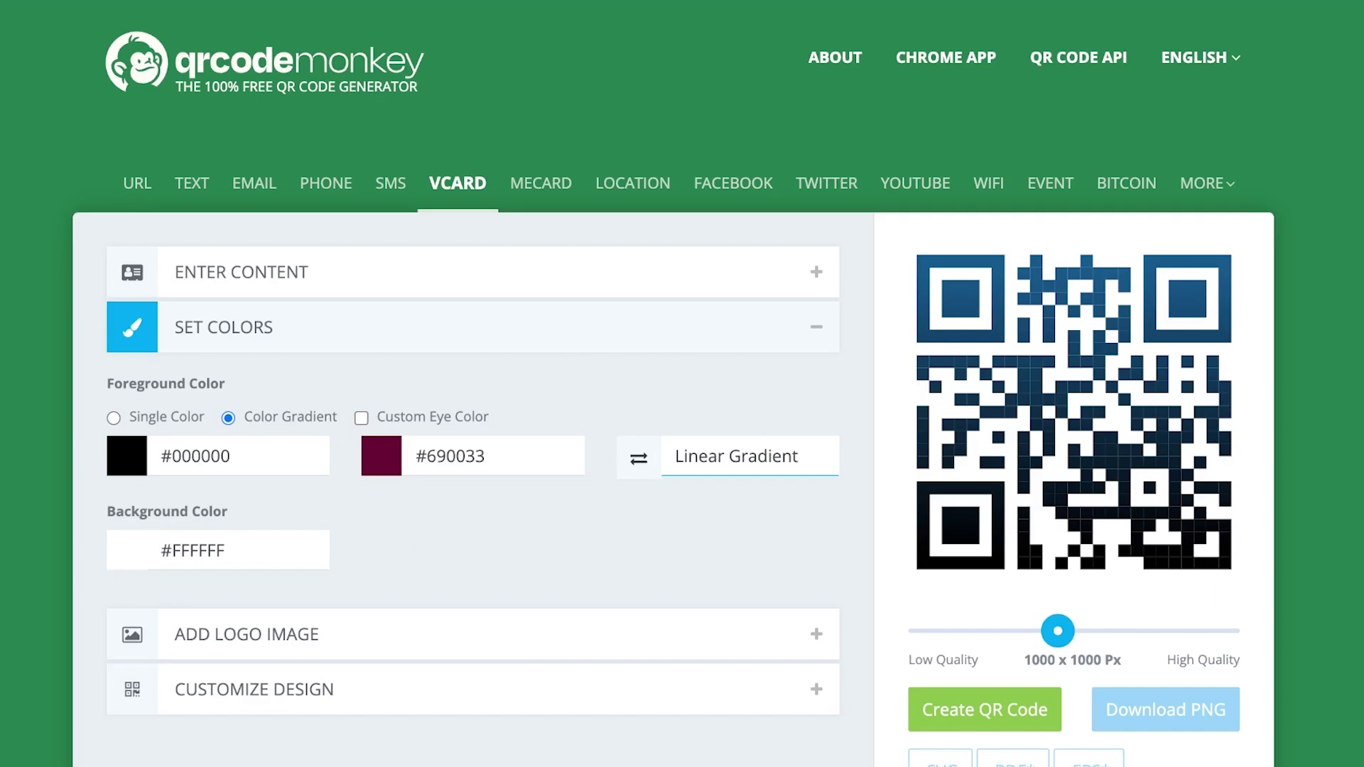
scroll(674, 437, down, 2)
Look through the Add Logo Image options, then collapse them
click(247, 533)
scroll(673, 437, down, 1)
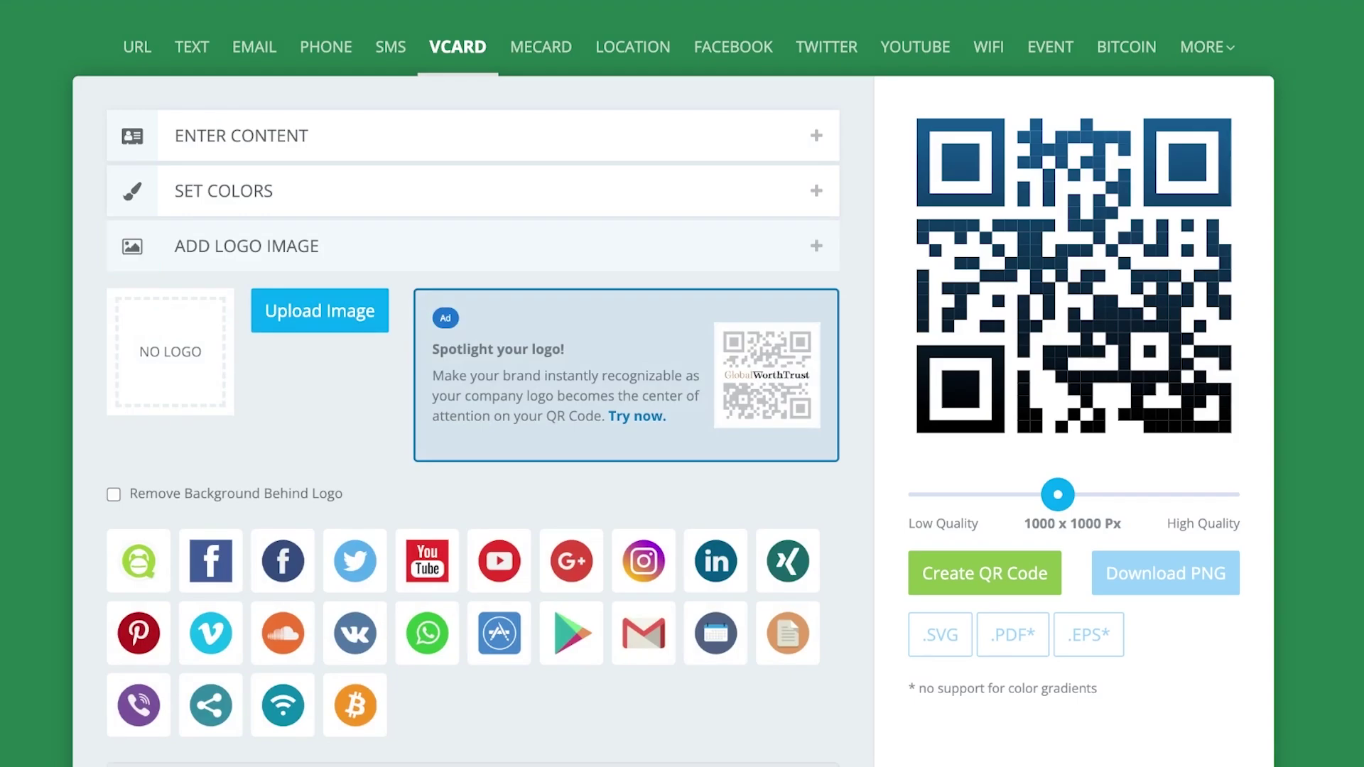
click(246, 246)
Under Customize Design, choose the vertical-bars eye ball shape
click(254, 301)
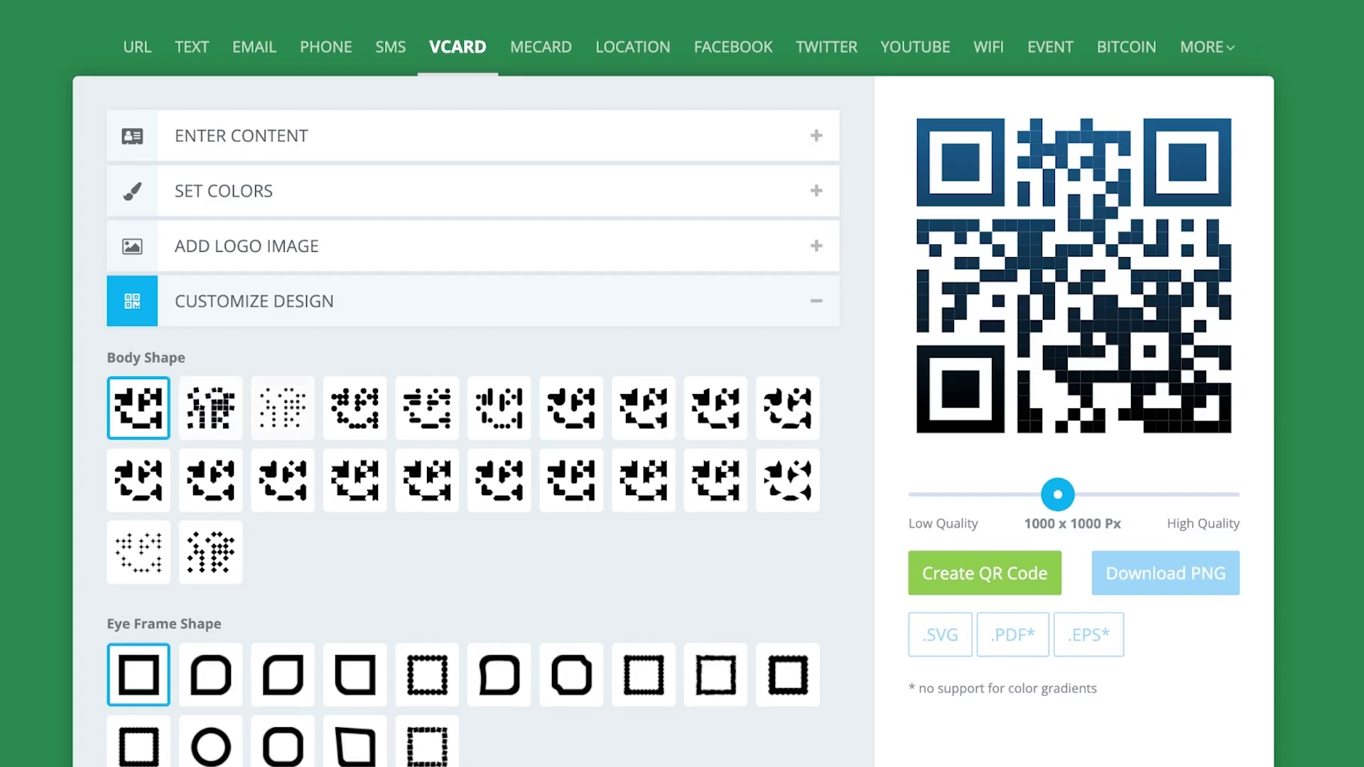
scroll(674, 398, down, 1)
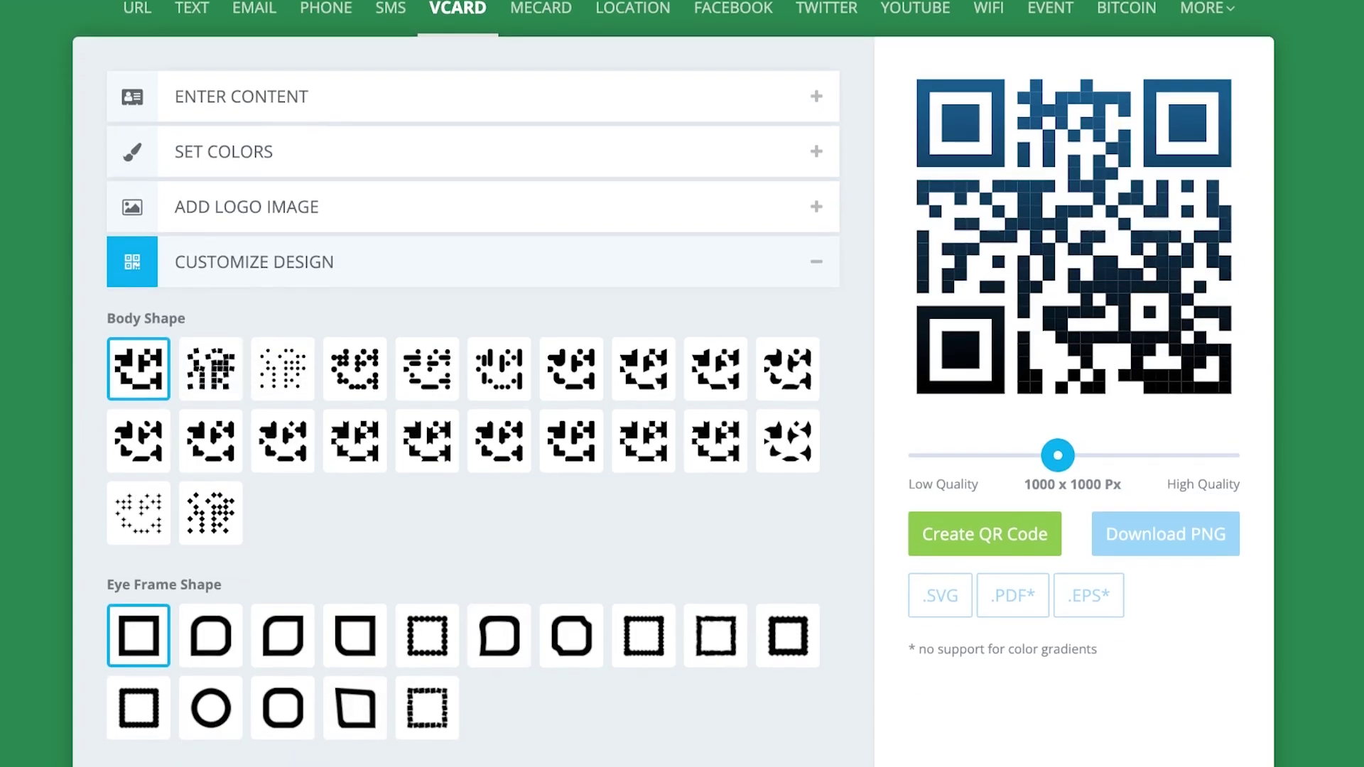
scroll(673, 375, up, 1)
scroll(674, 398, down, 3)
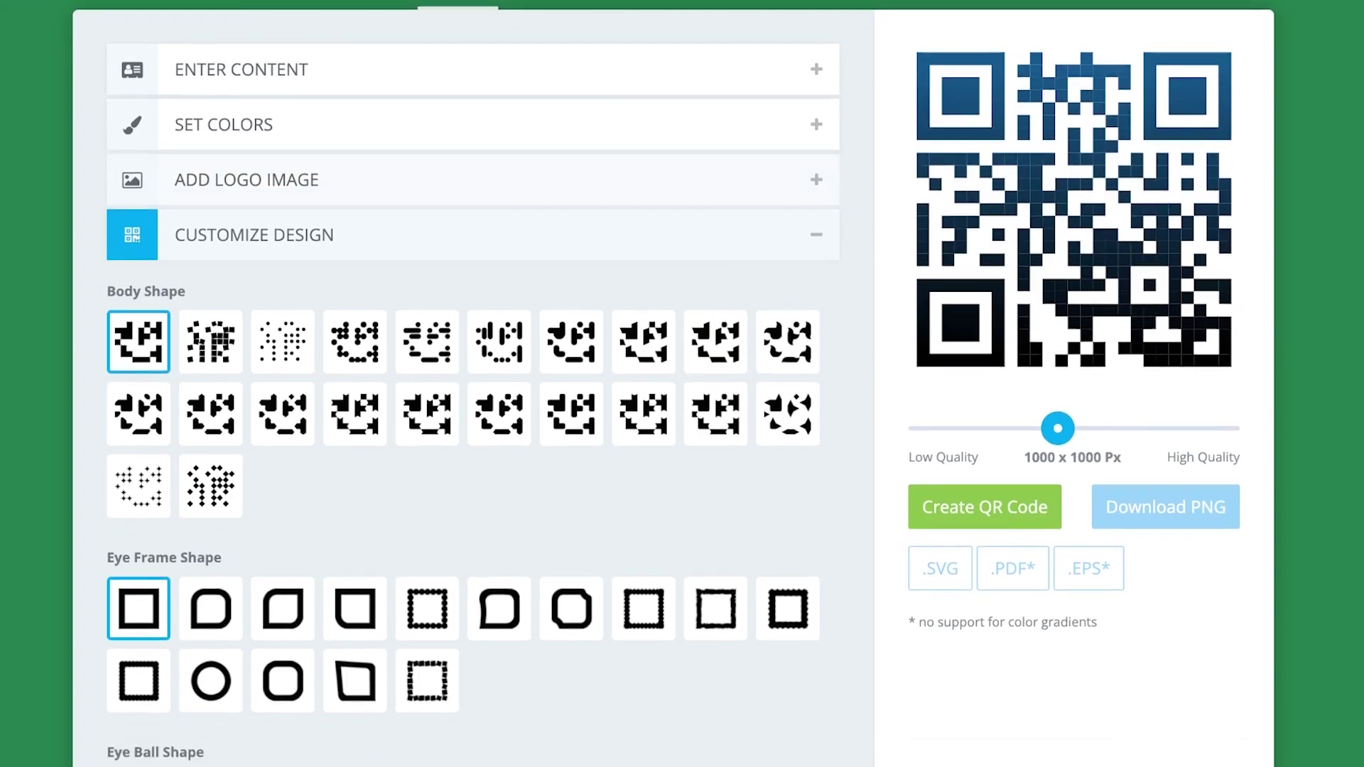
scroll(674, 398, down, 5)
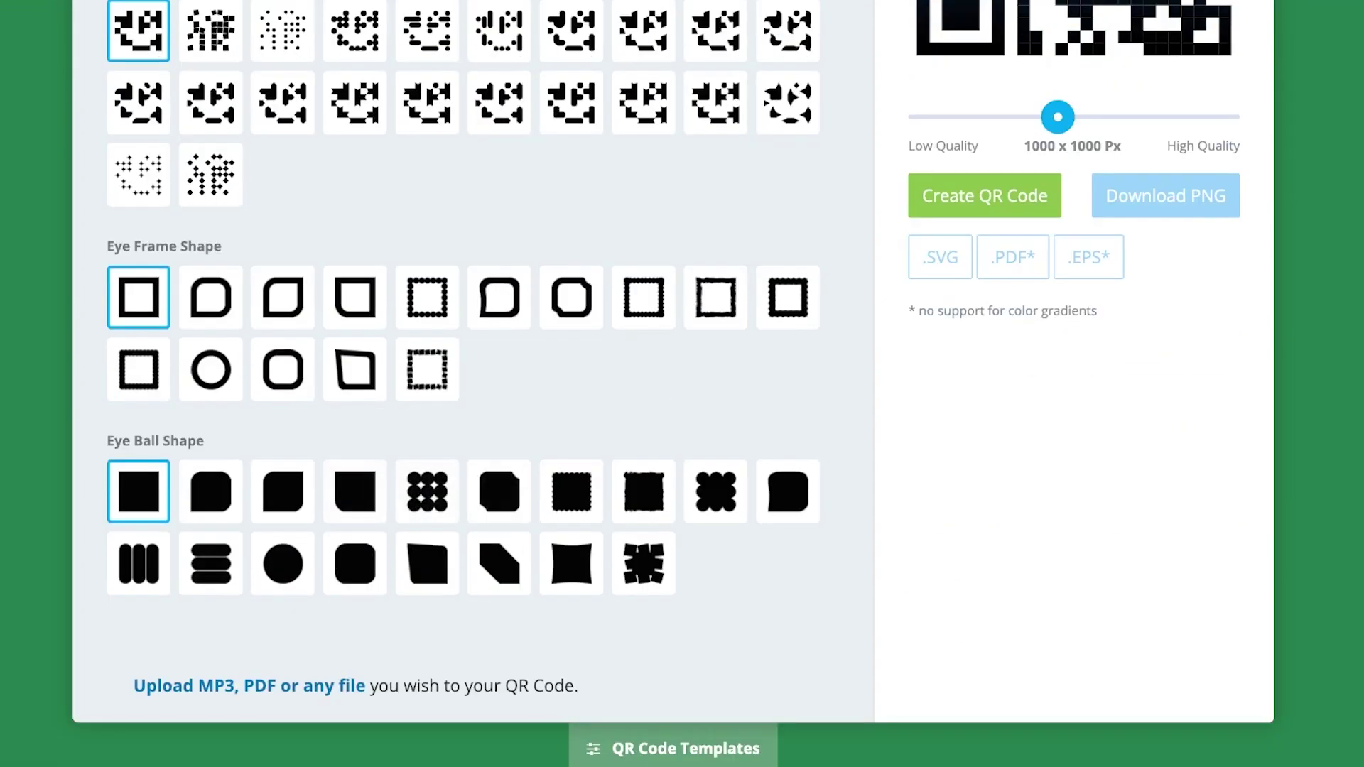
click(138, 563)
scroll(138, 563, up, 6)
scroll(139, 490, down, 6)
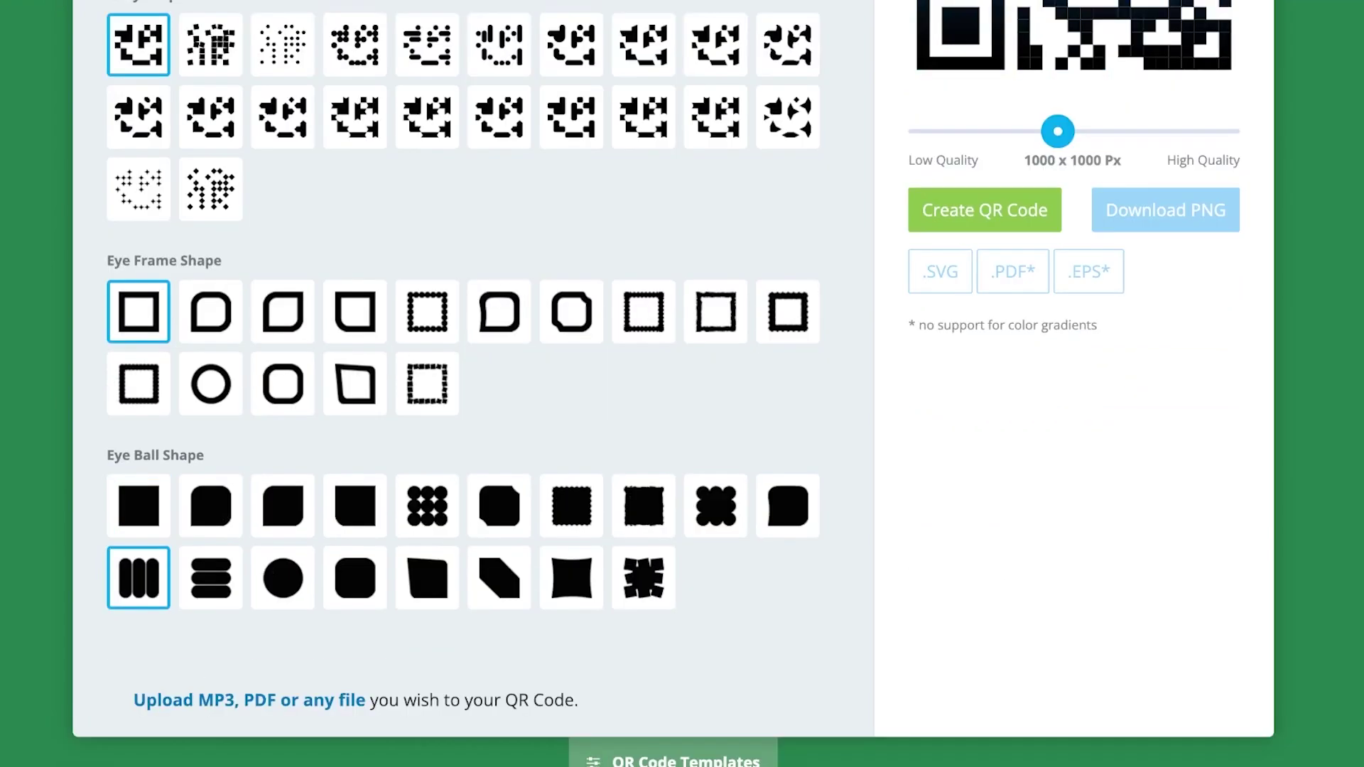
scroll(139, 491, up, 6)
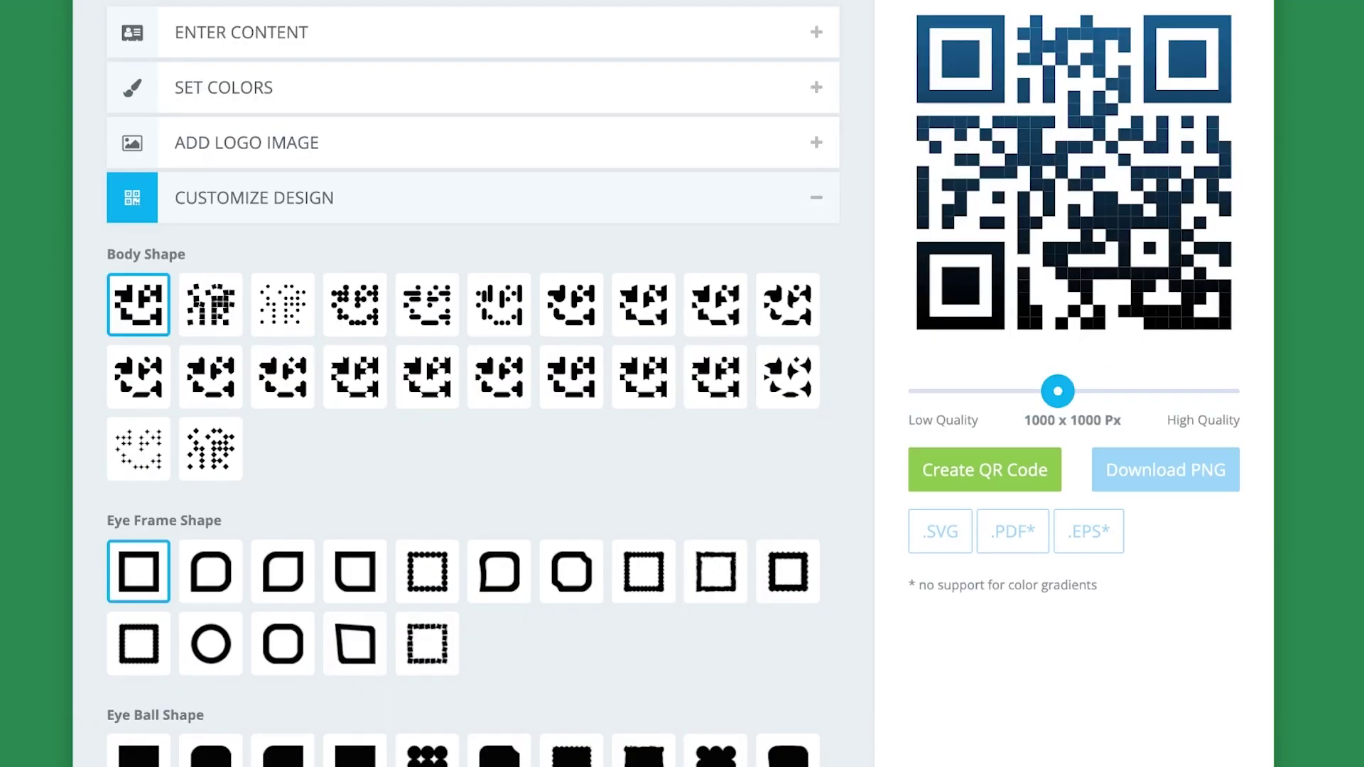
scroll(499, 572, up, 5)
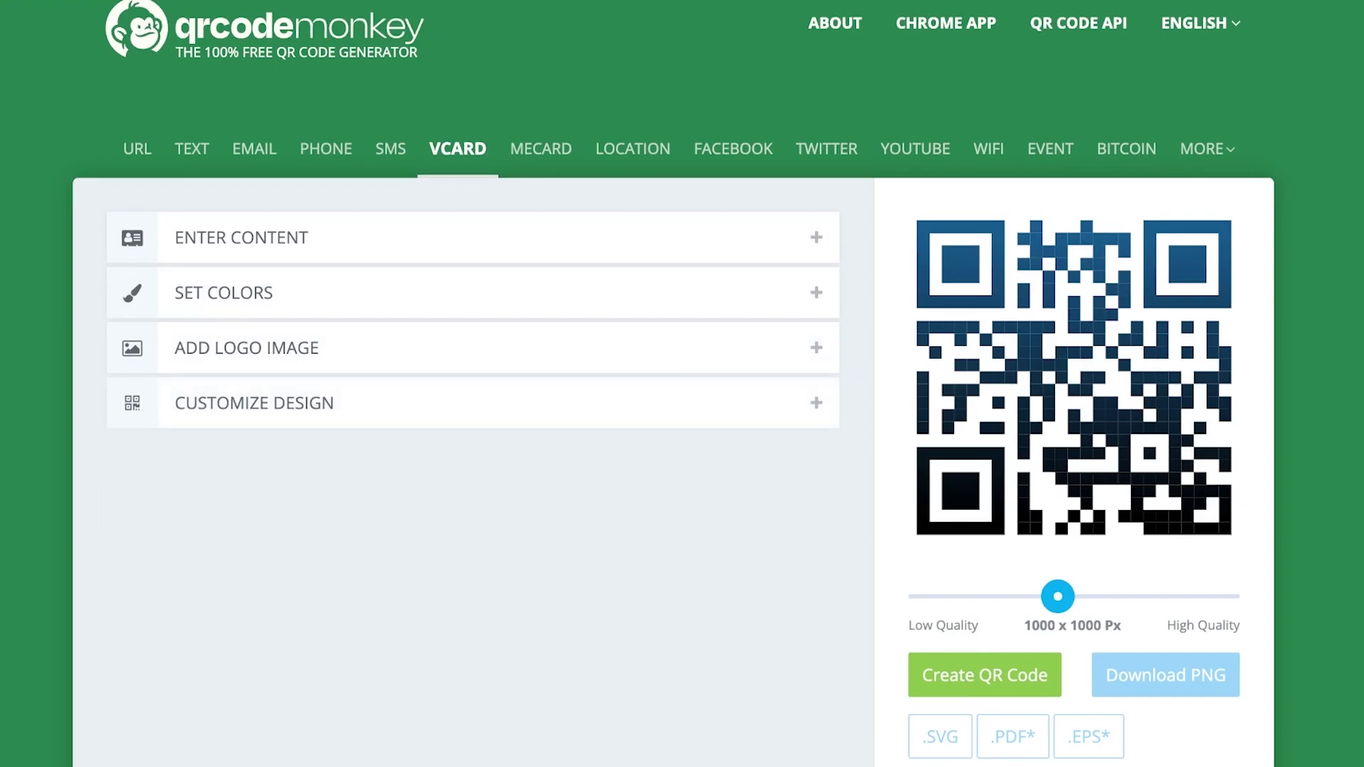
Create the dark-pink vCard QR code and download it as a PNG file
click(985, 675)
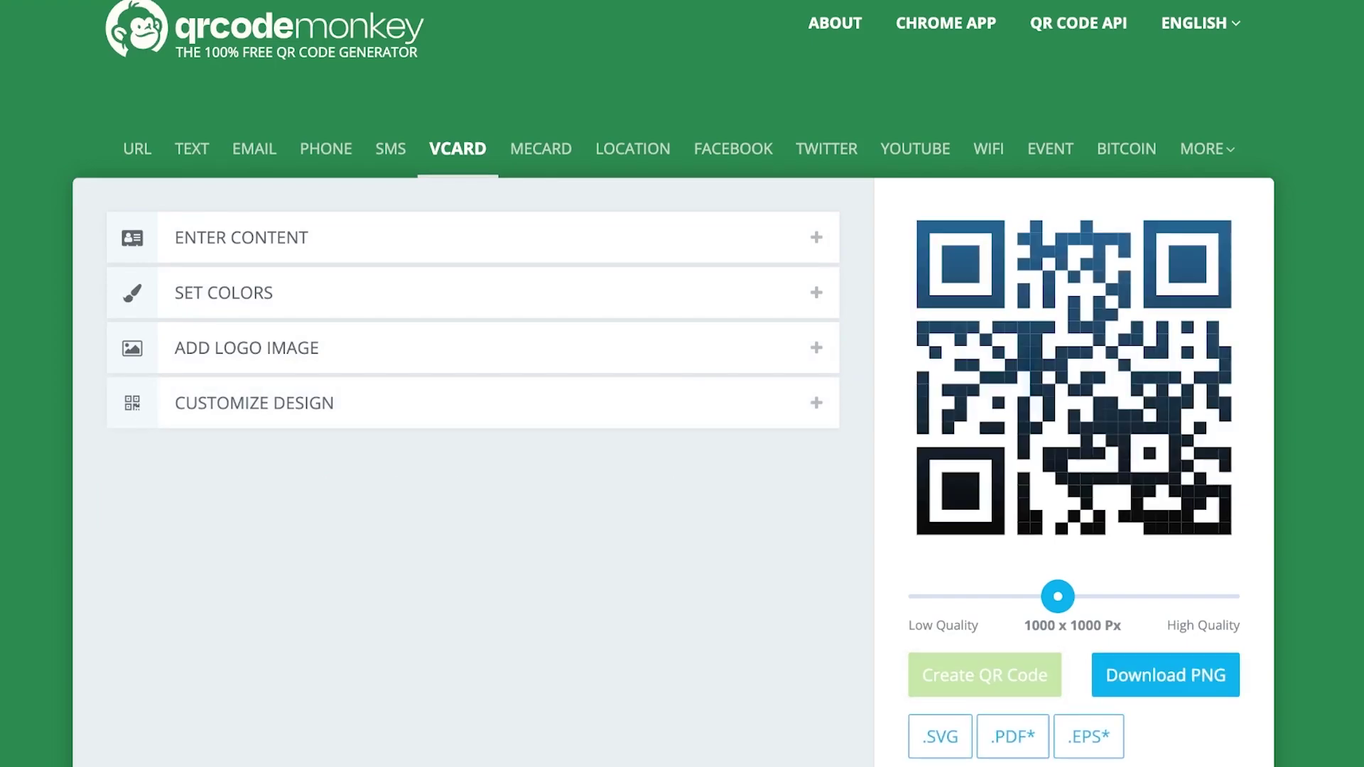
scroll(682, 384, down, 5)
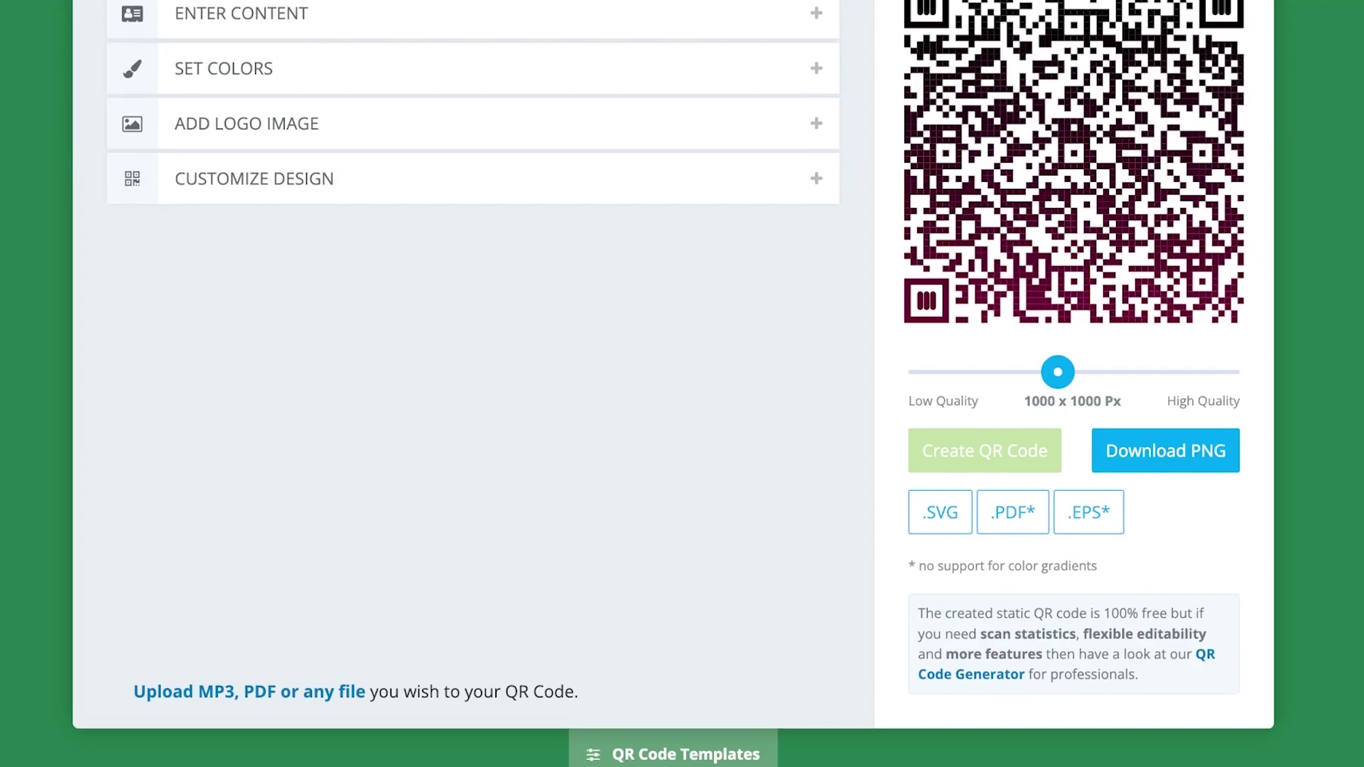
scroll(682, 383, up, 2)
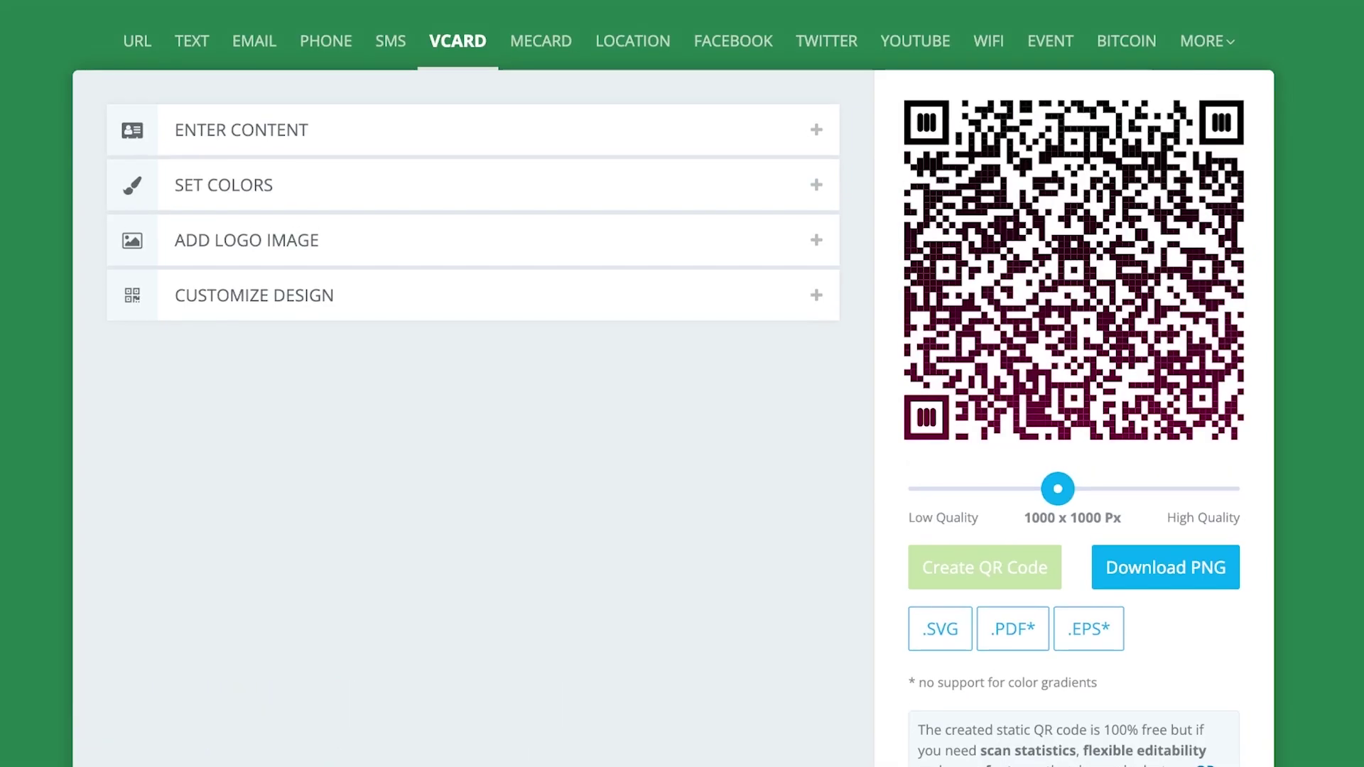
click(1165, 567)
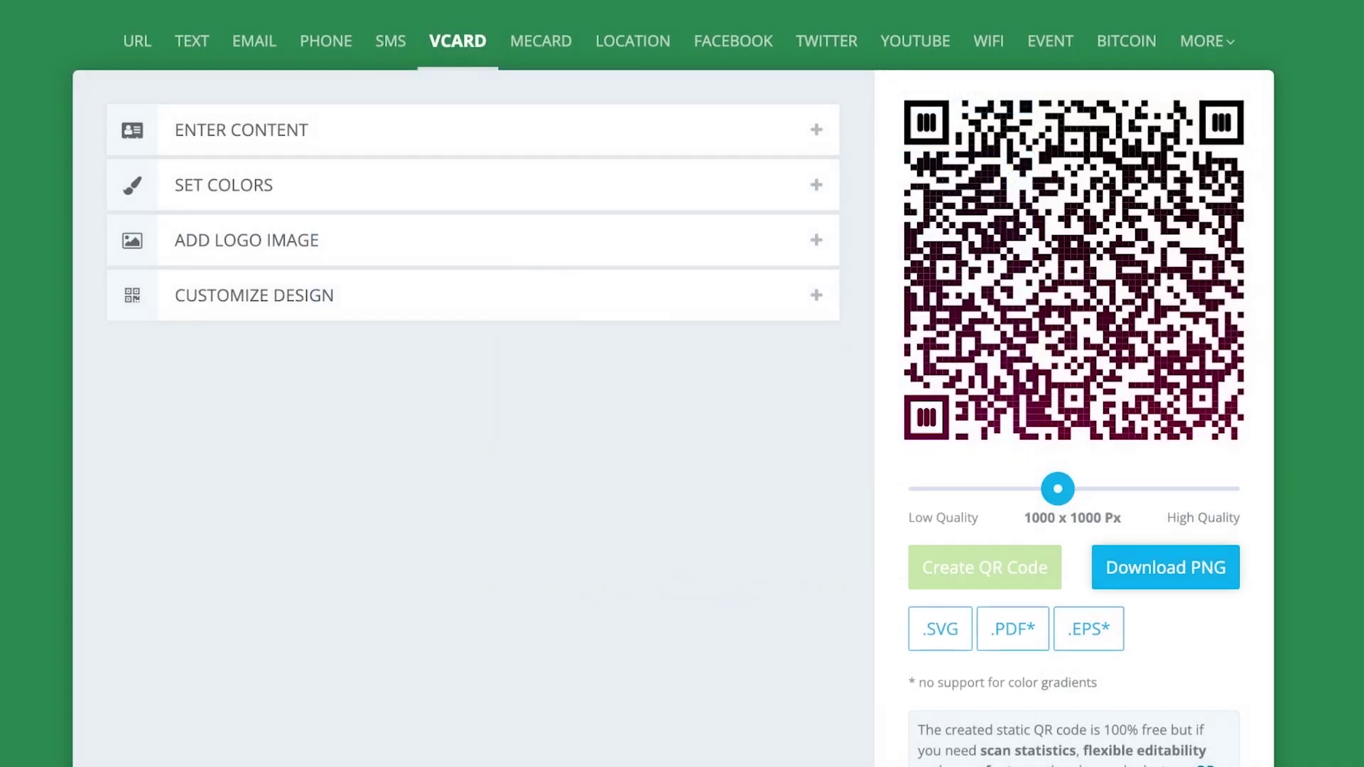
click(1165, 567)
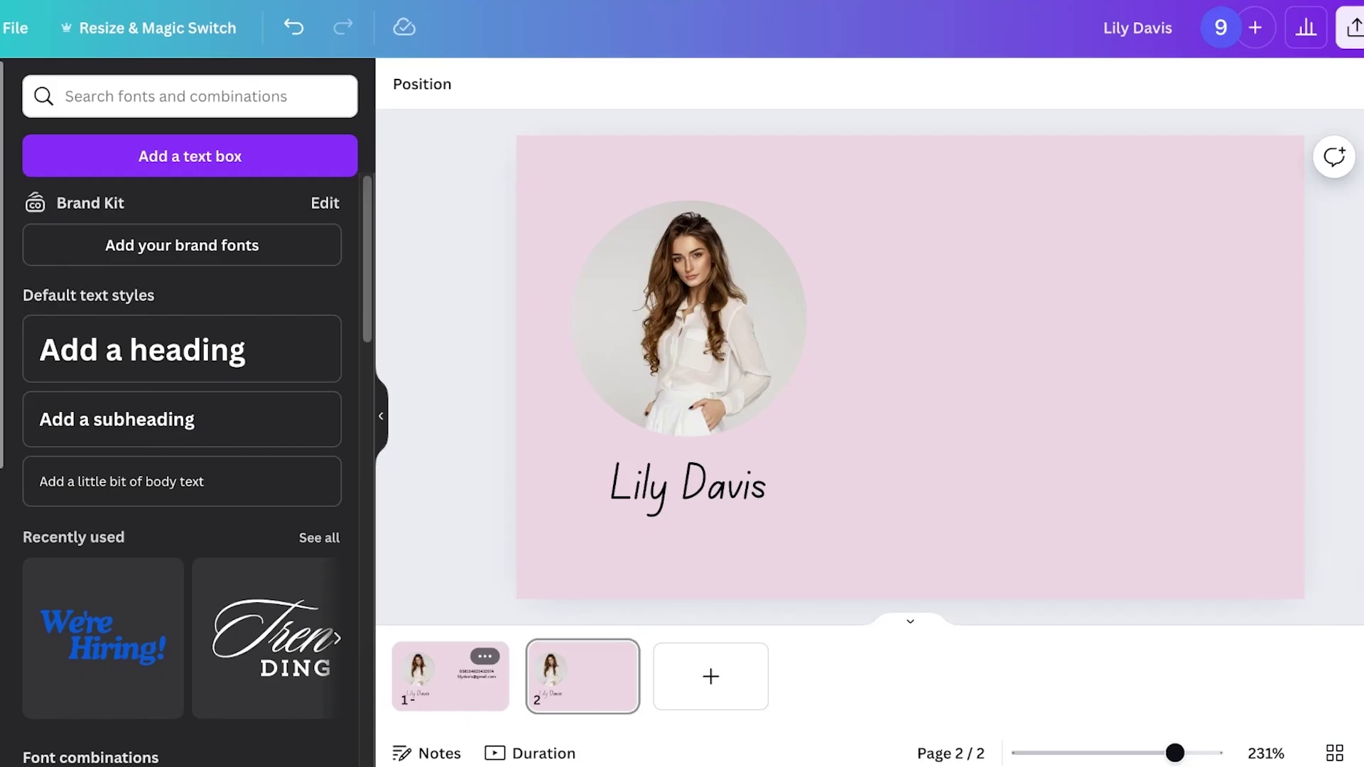
Drop the QR code PNG onto page 2, enlarge it and align it beside the photo
drag(178, 383, 1167, 367)
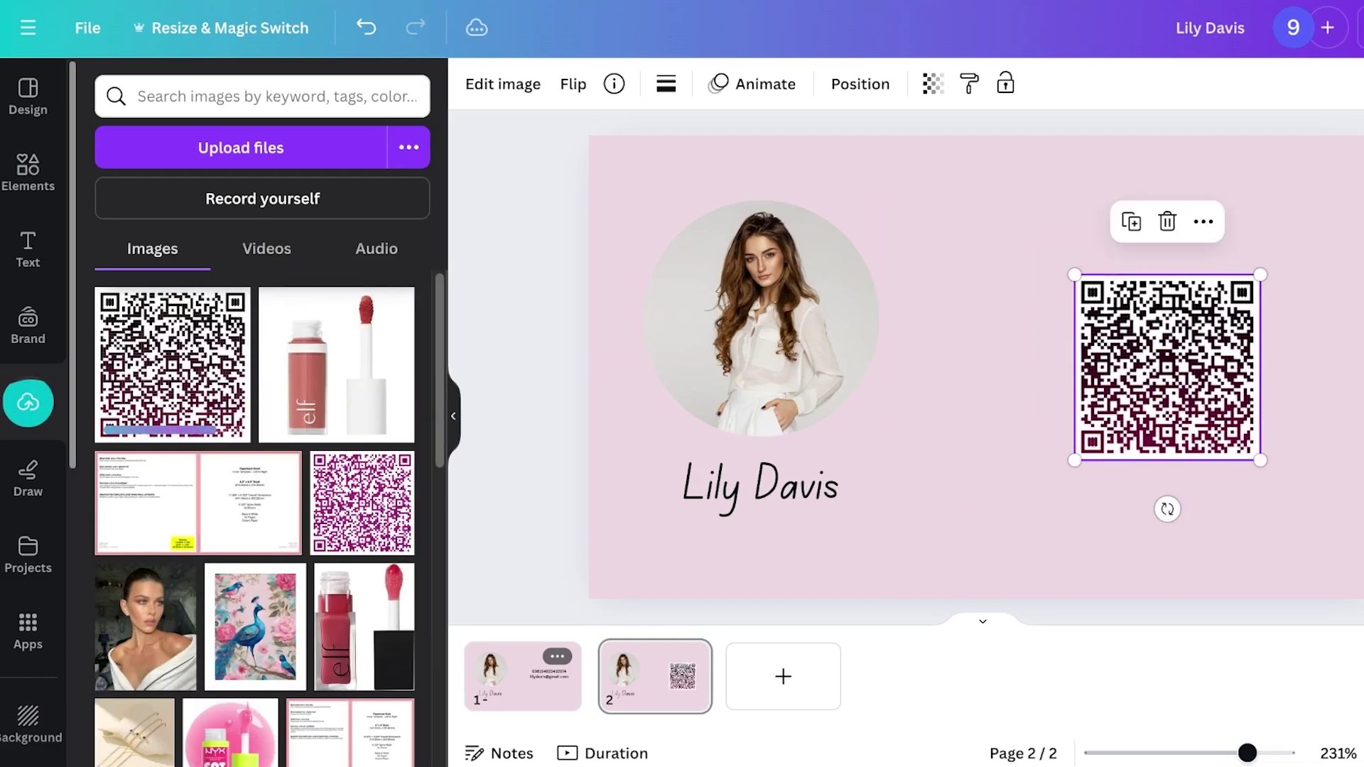
drag(1261, 274, 1361, 145)
drag(1208, 299, 1131, 356)
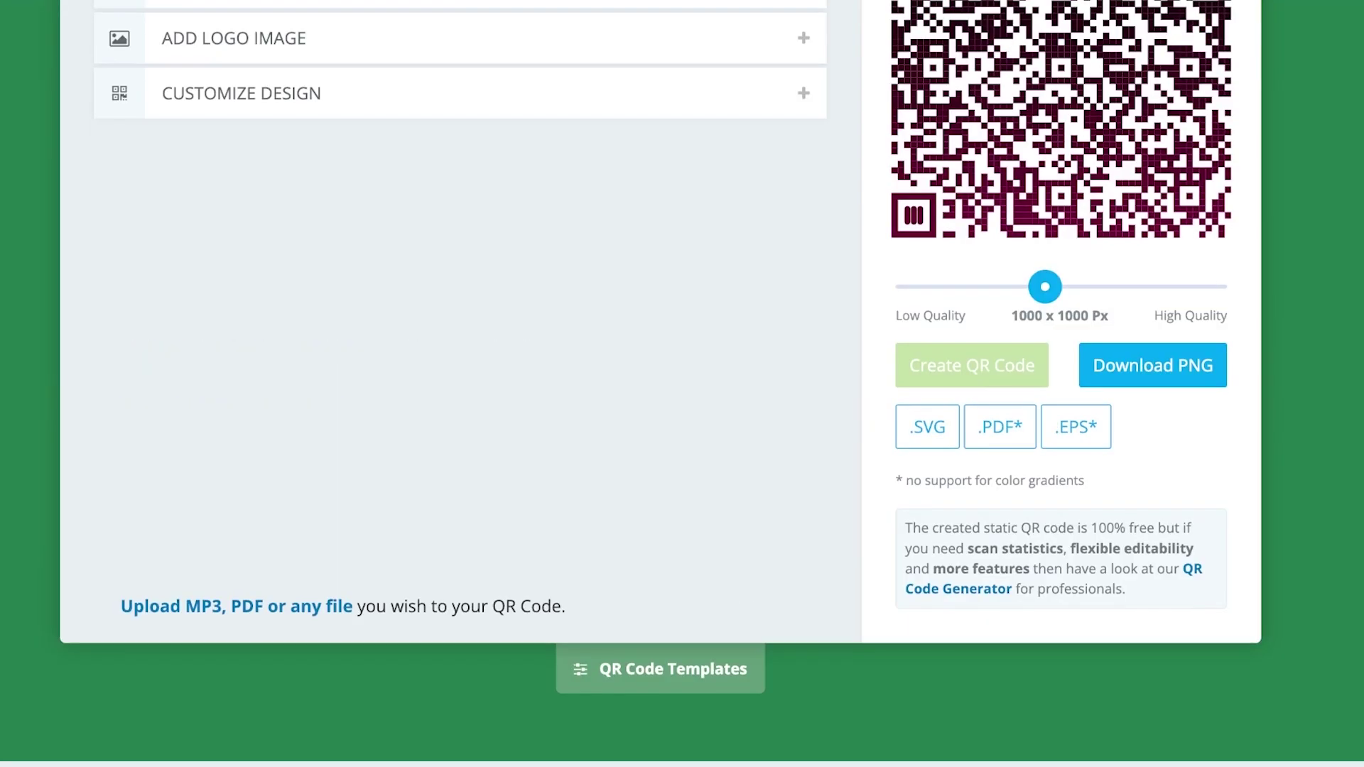
click(1152, 366)
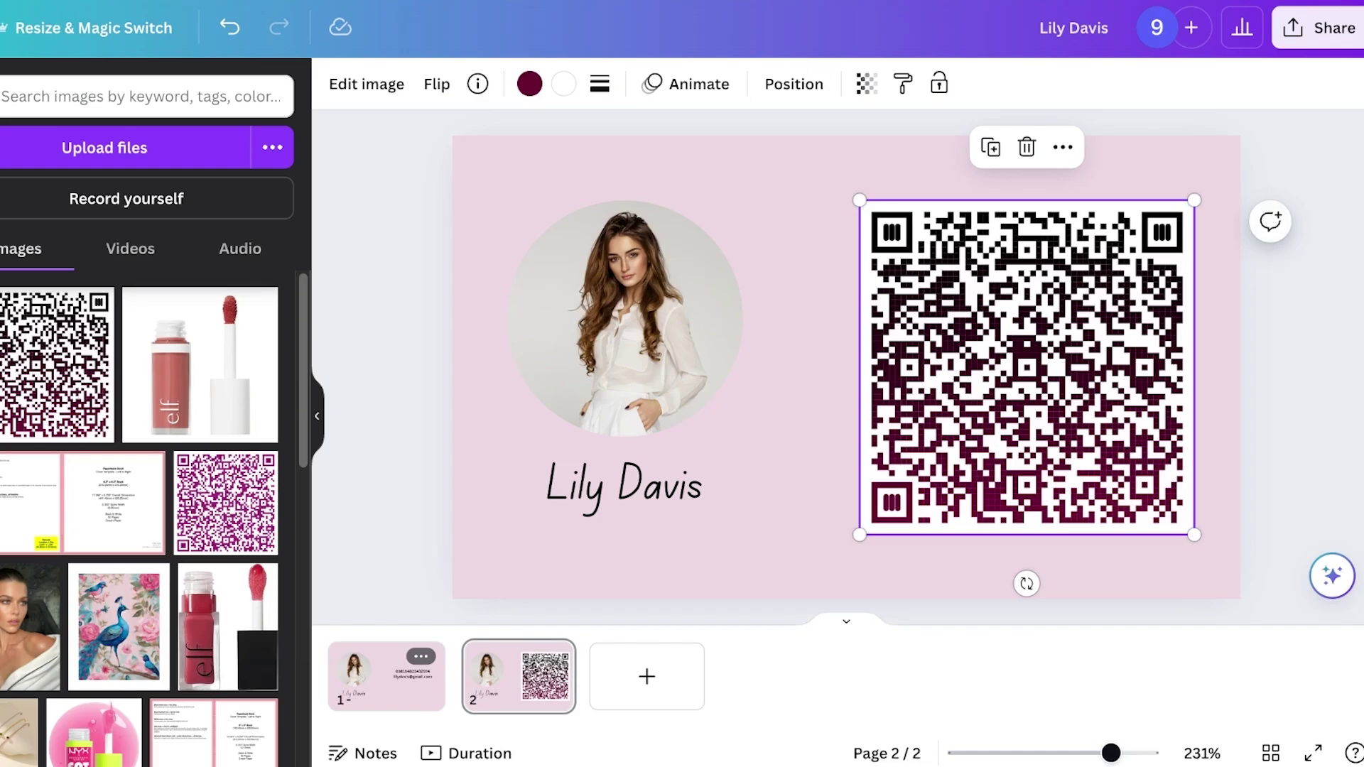
key(Escape)
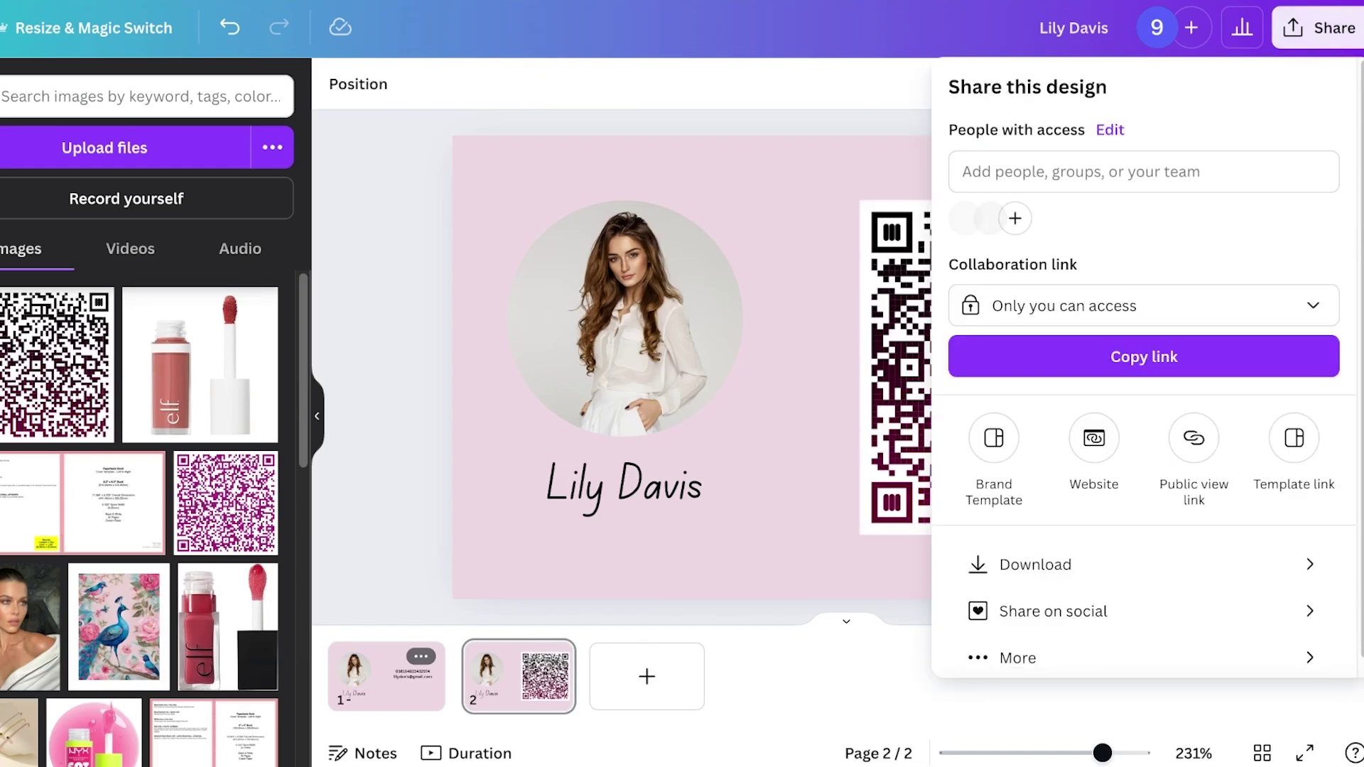
click(1151, 176)
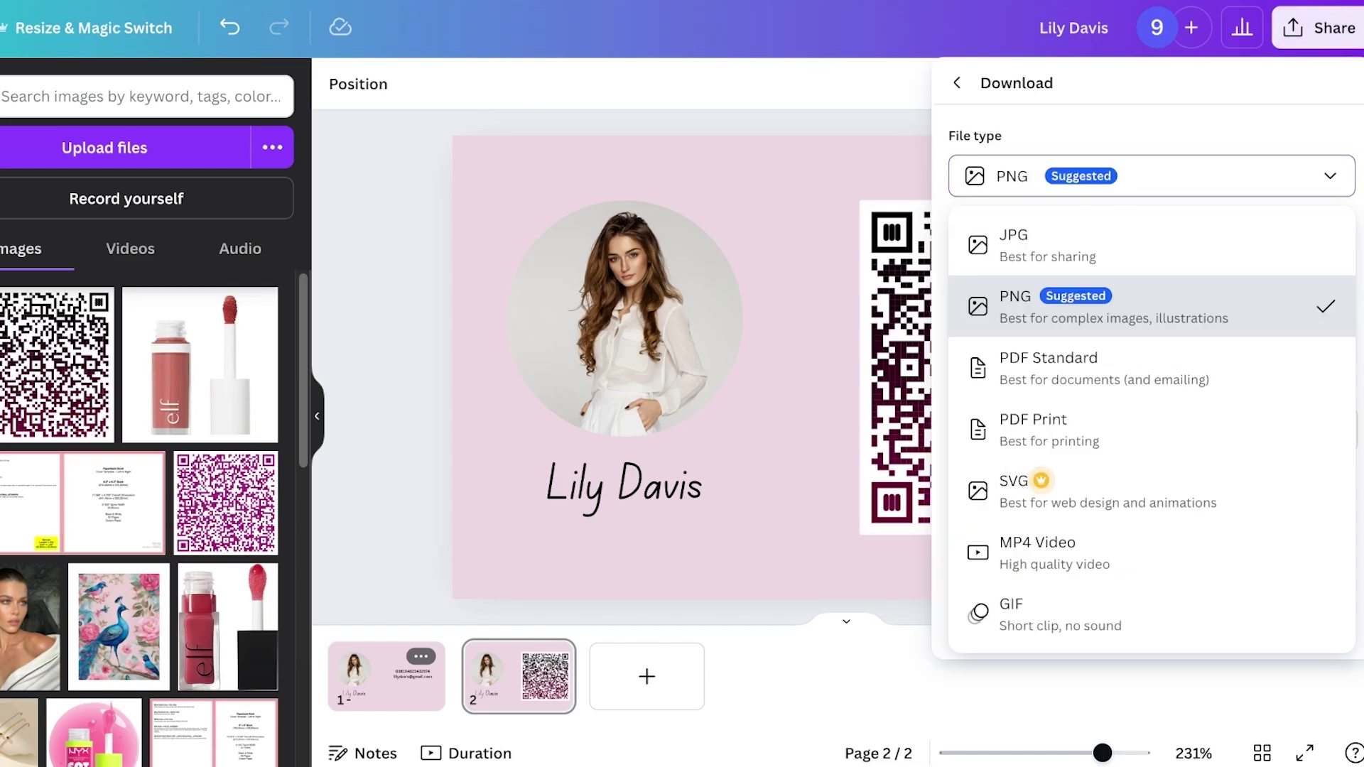
click(1050, 430)
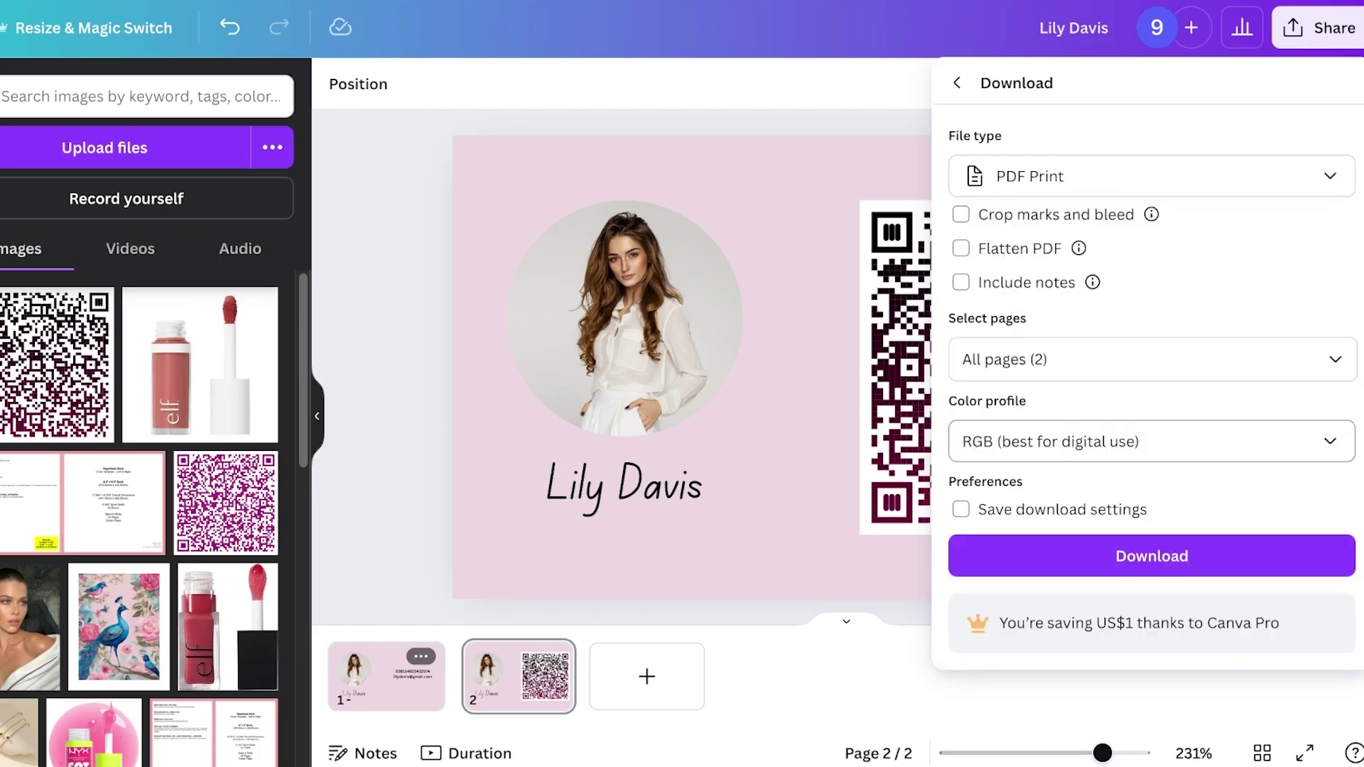
key(Escape)
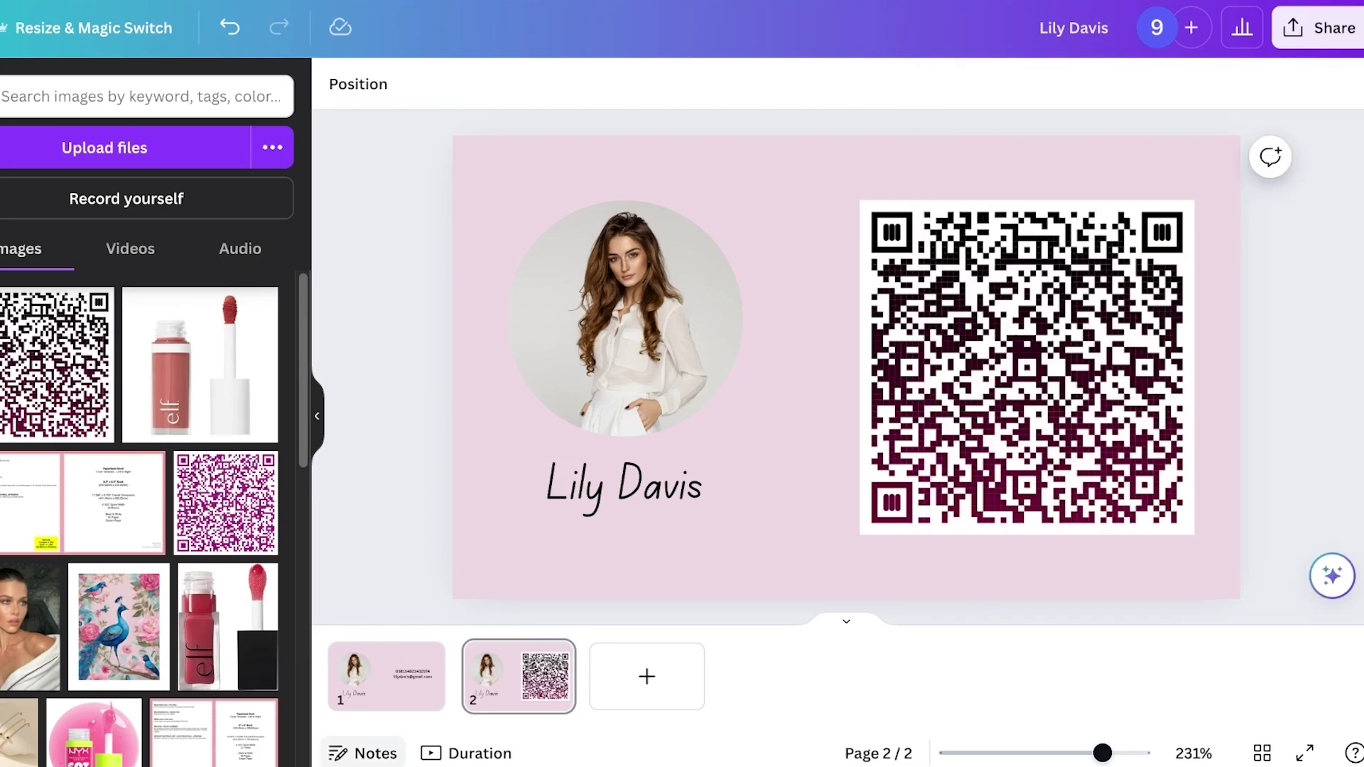
click(386, 675)
click(519, 675)
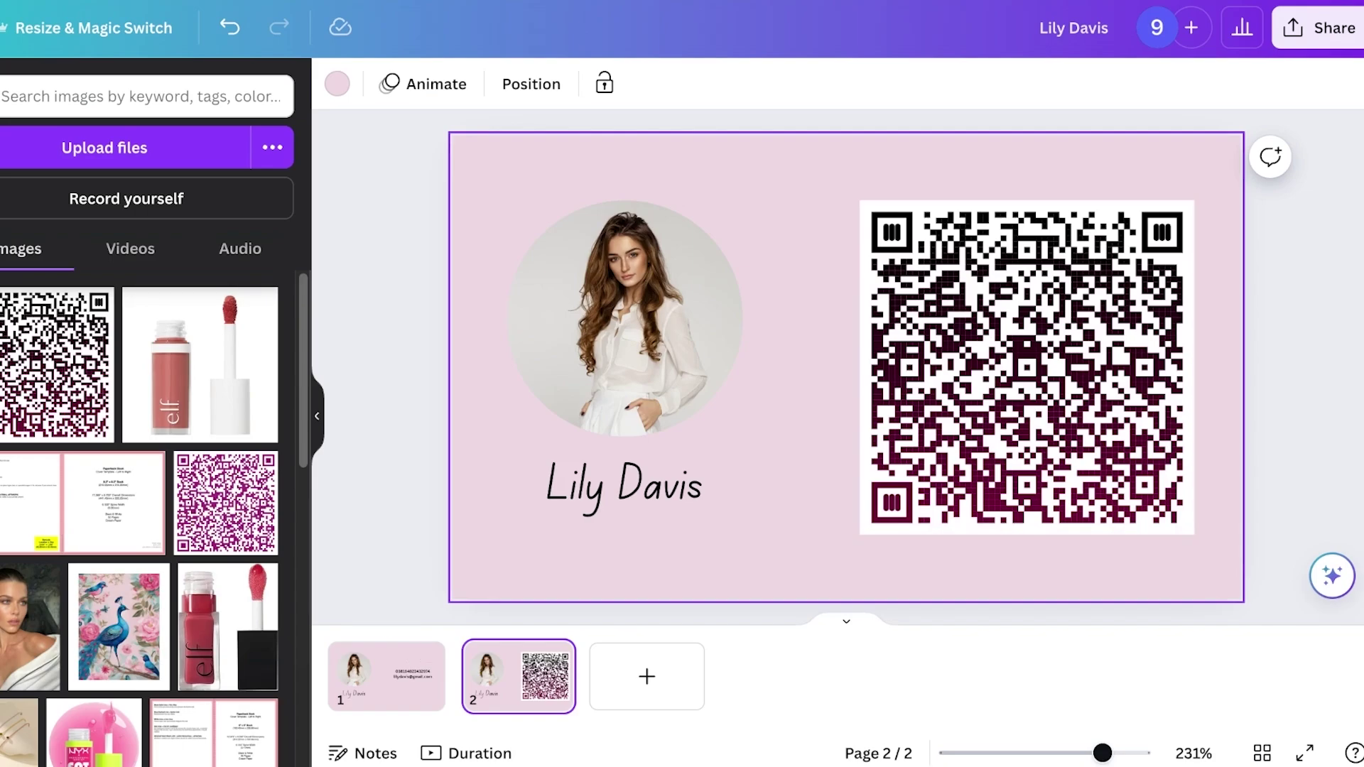
click(387, 675)
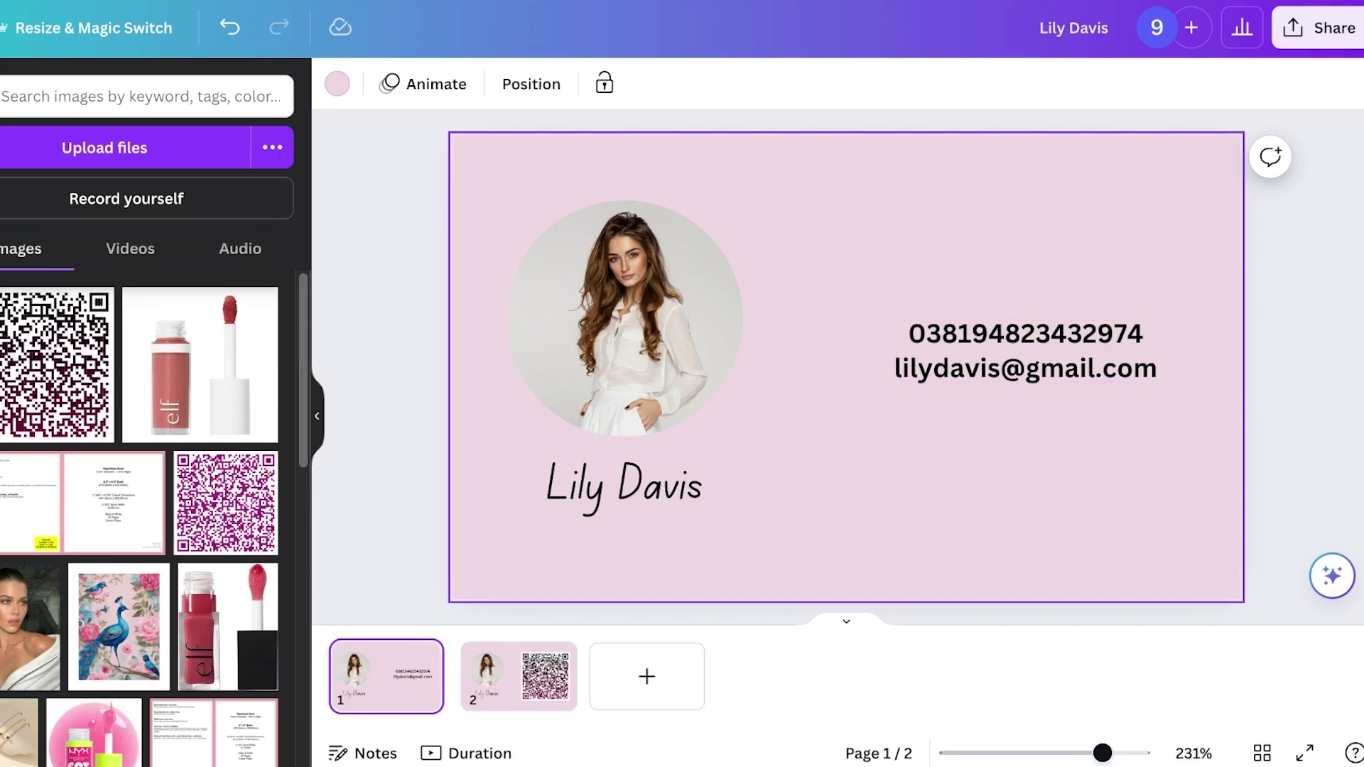
text(model)
key(Return)
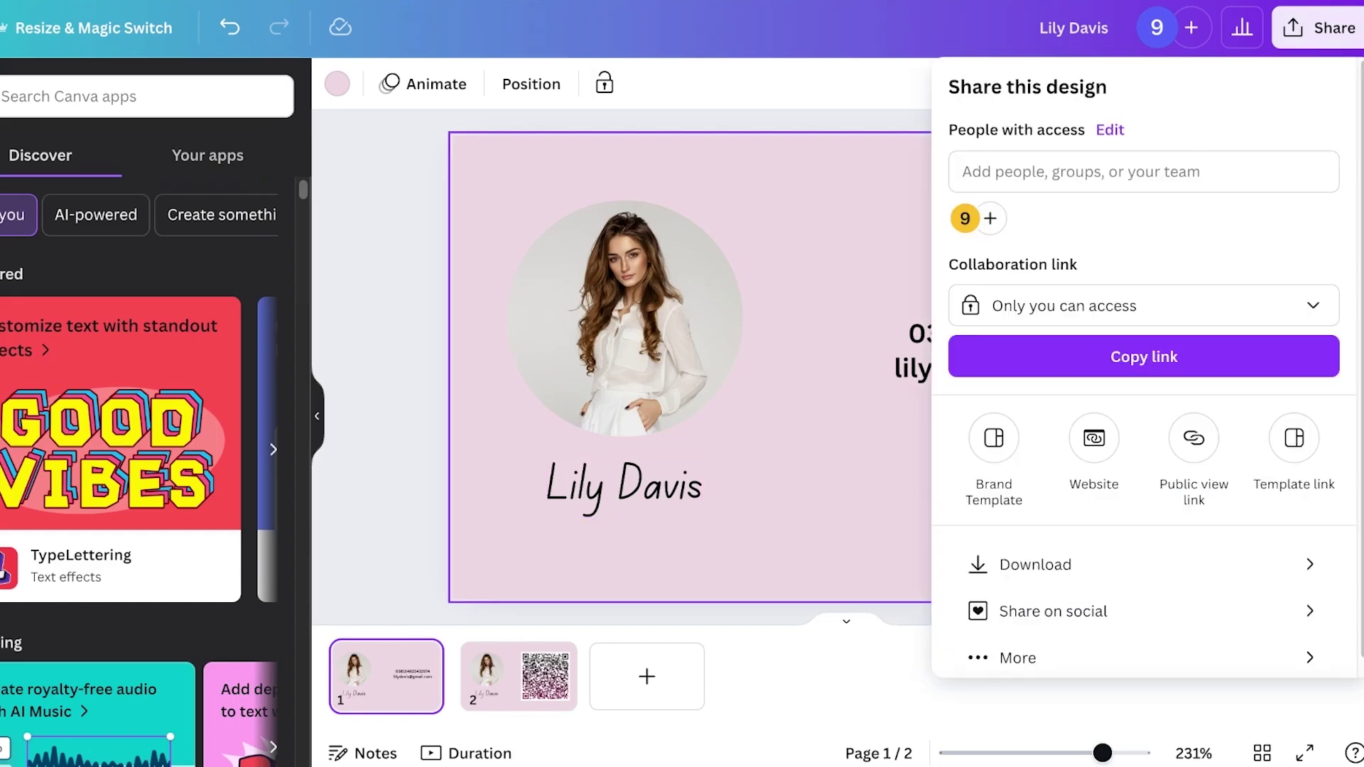
click(1193, 438)
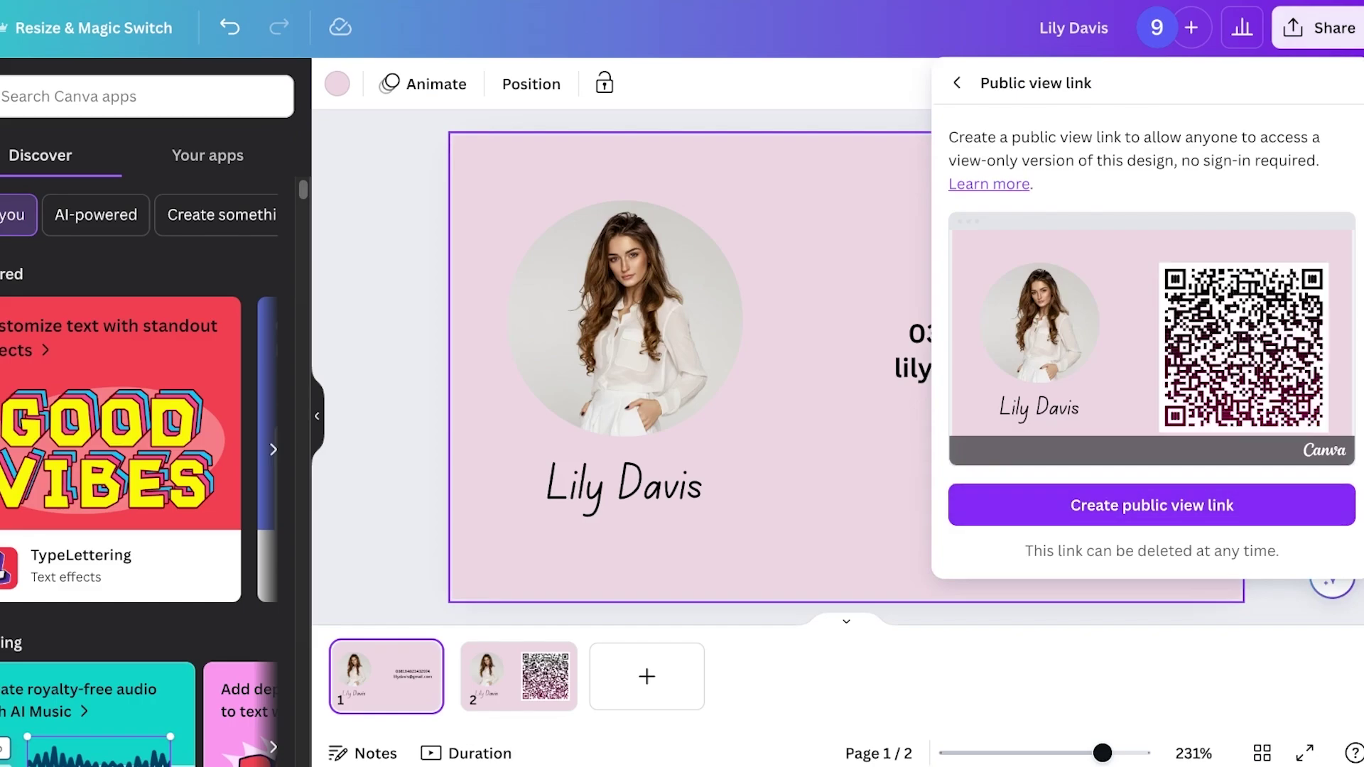
key(Escape)
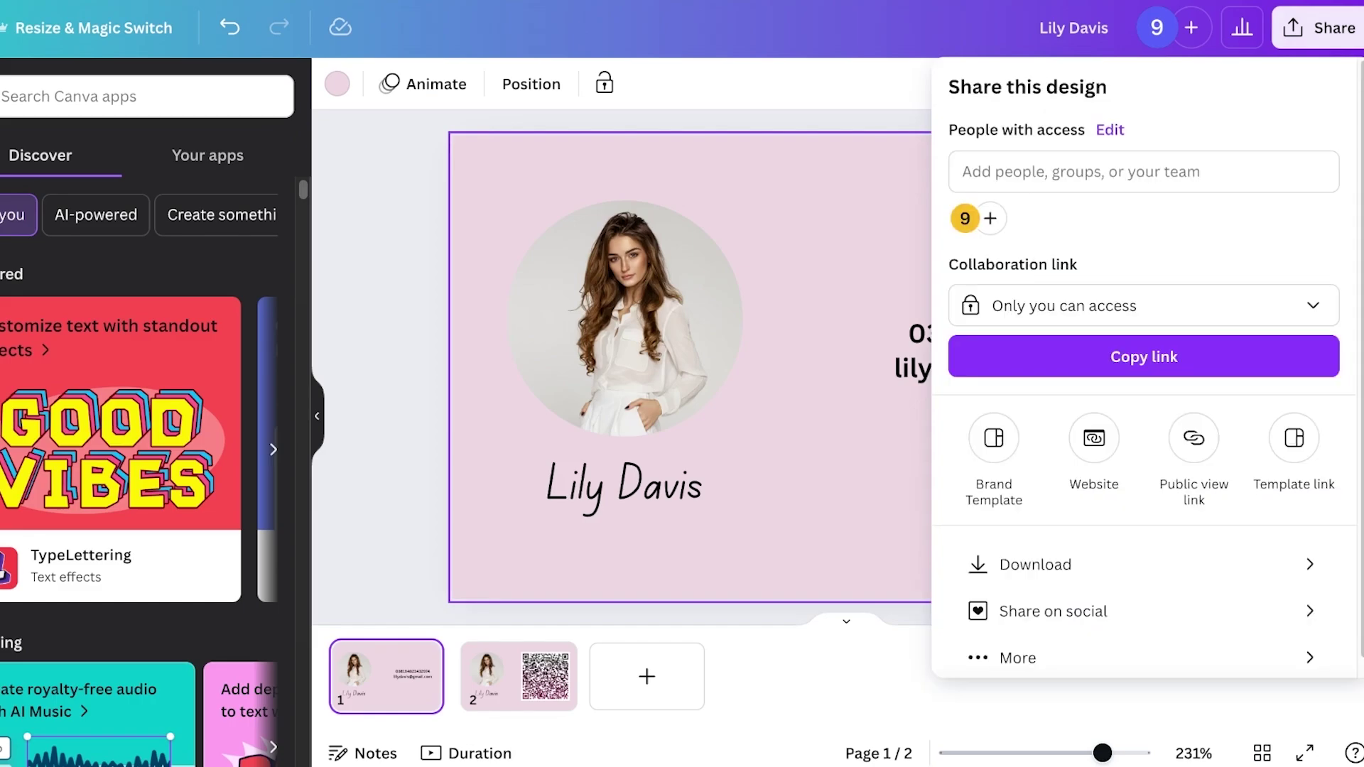
key(Escape)
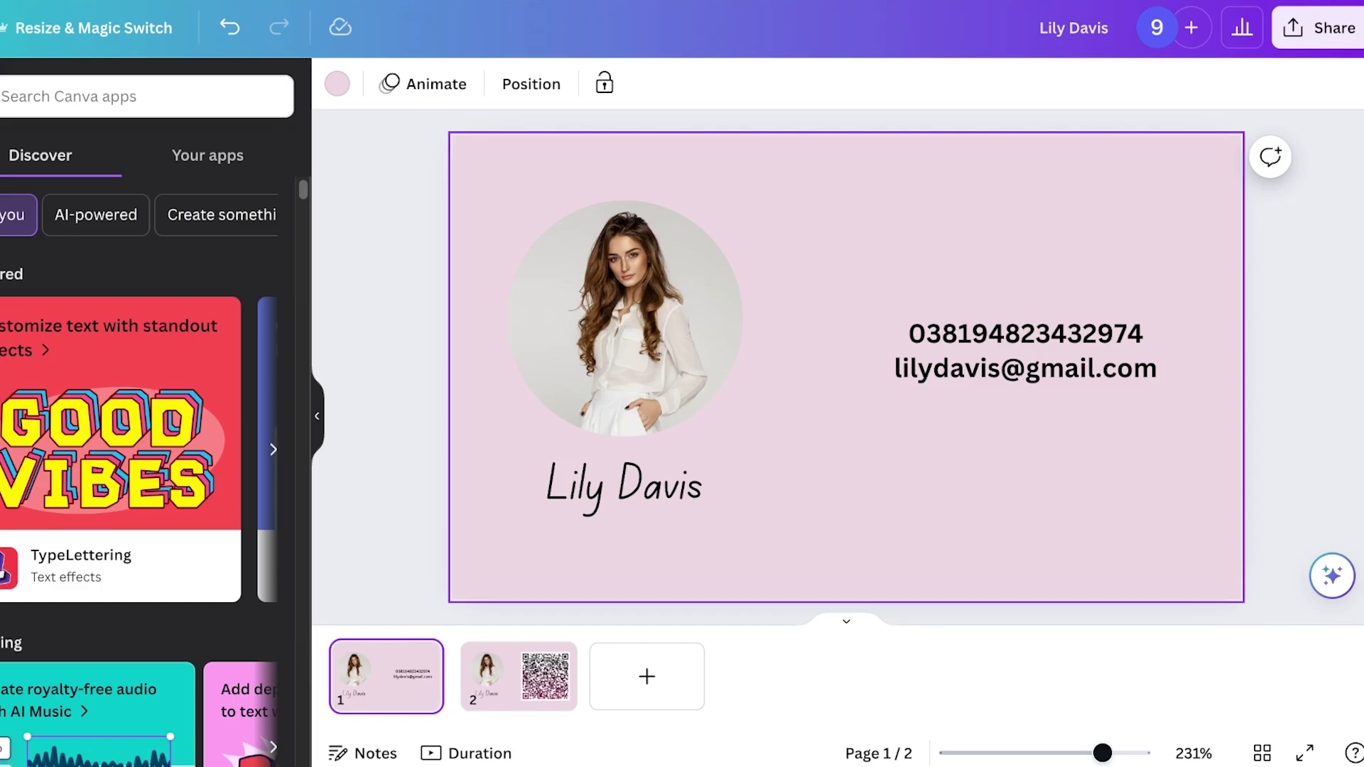
click(519, 675)
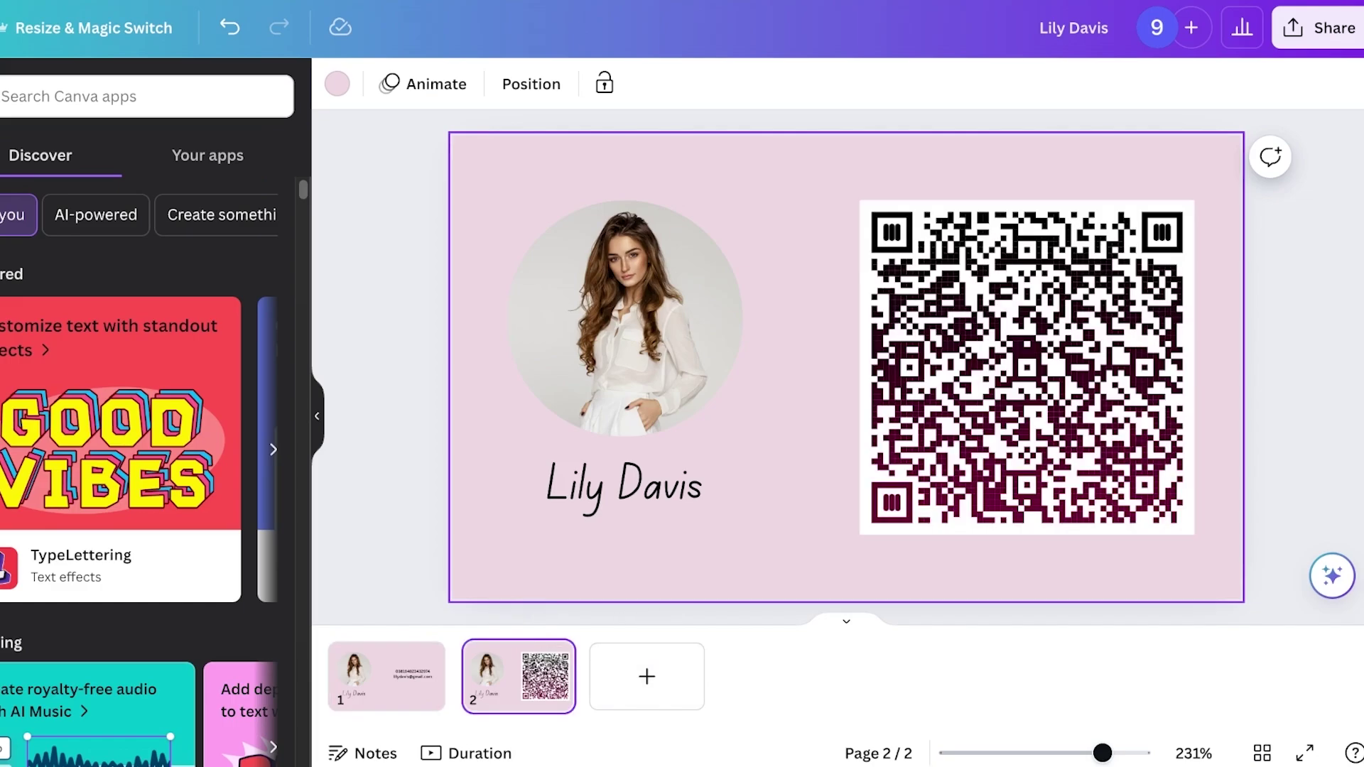